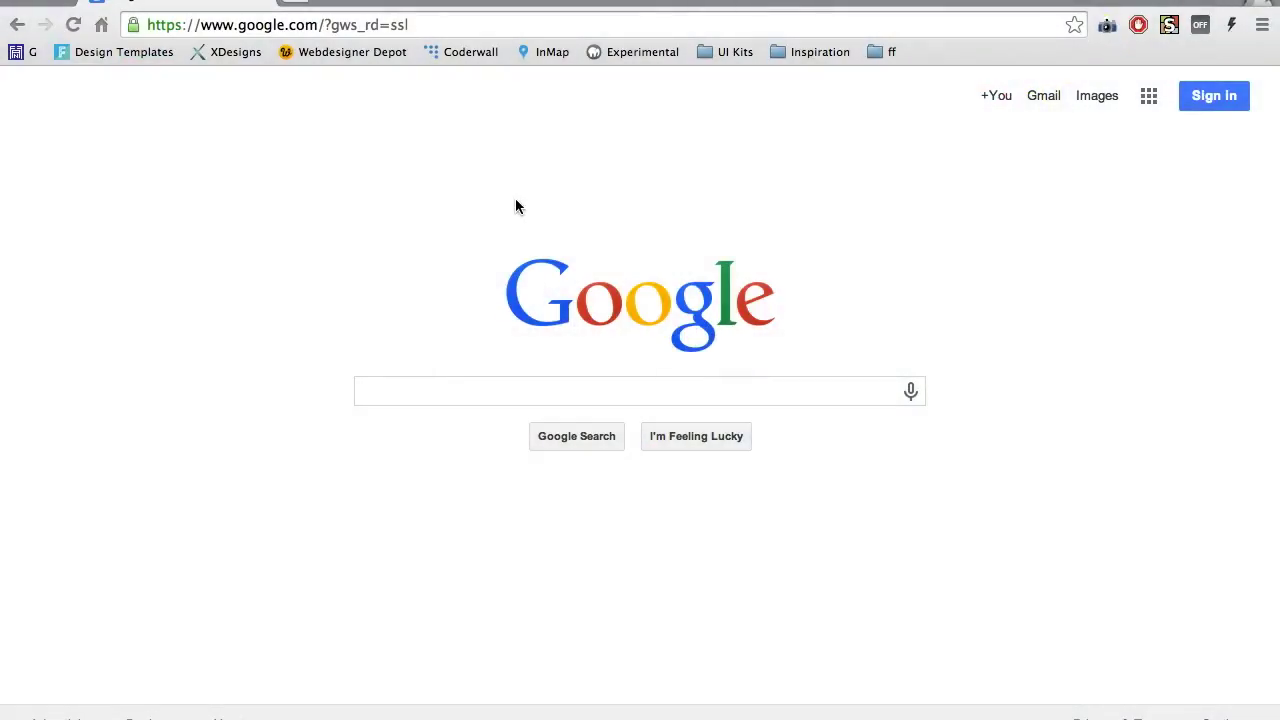
Enter the EteRNA 3D development site's /web/eterna3/puz1/ address in Chrome's address bar
{"action": "left_click", "coordinate": [337, 24]}
{"action": "type", "text": "v"}
{"action": "key", "text": "BackSpace"}
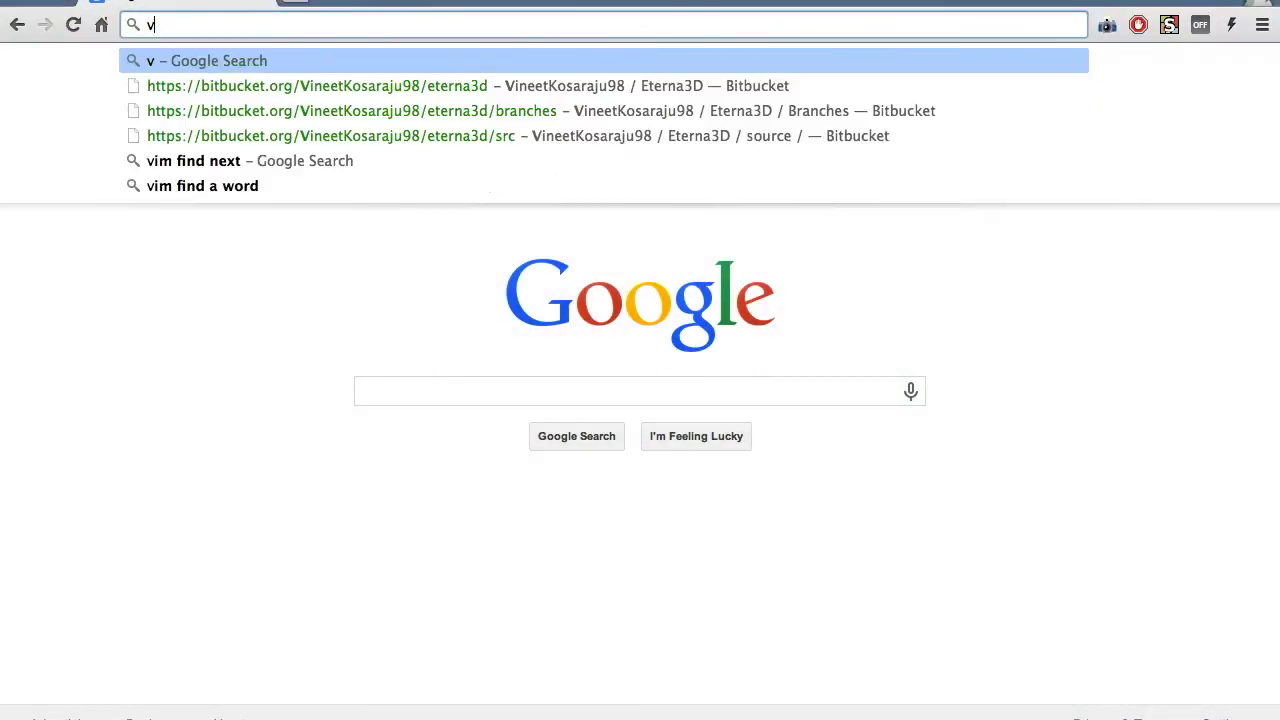
{"action": "type", "text": "ineet.eternadev.or"}
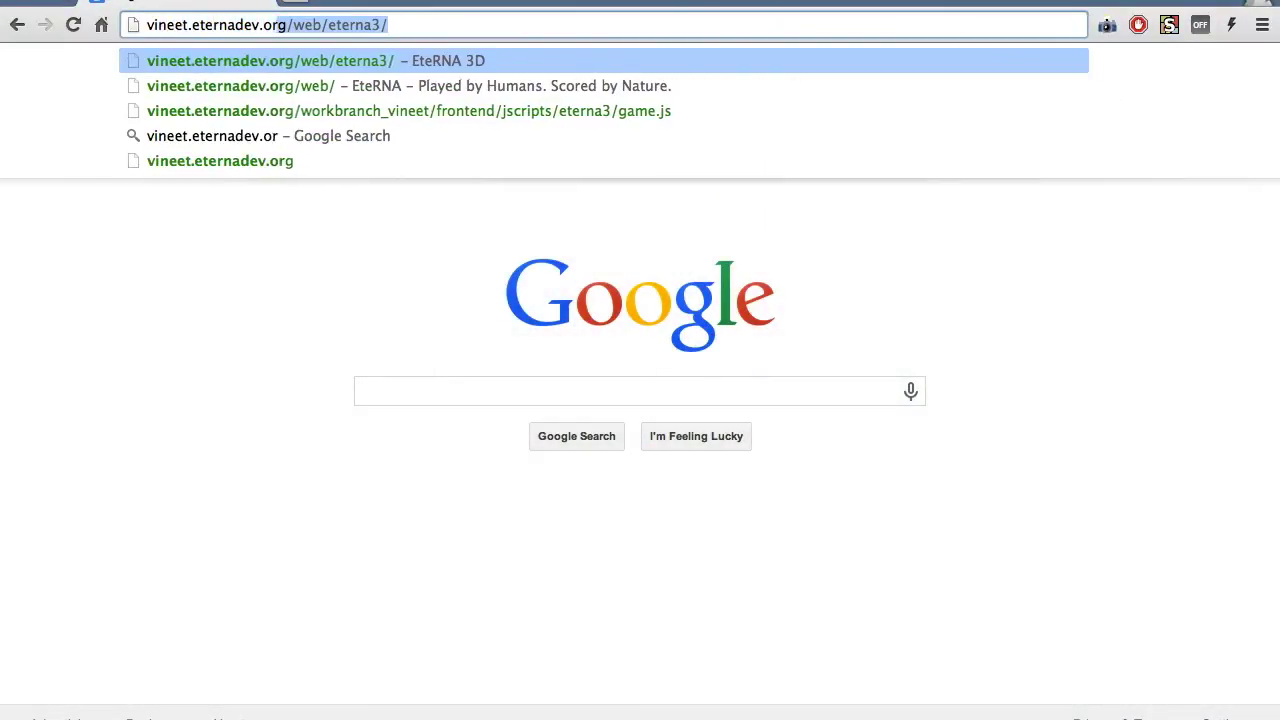
{"action": "type", "text": "g/web/eterna3/puz1/"}
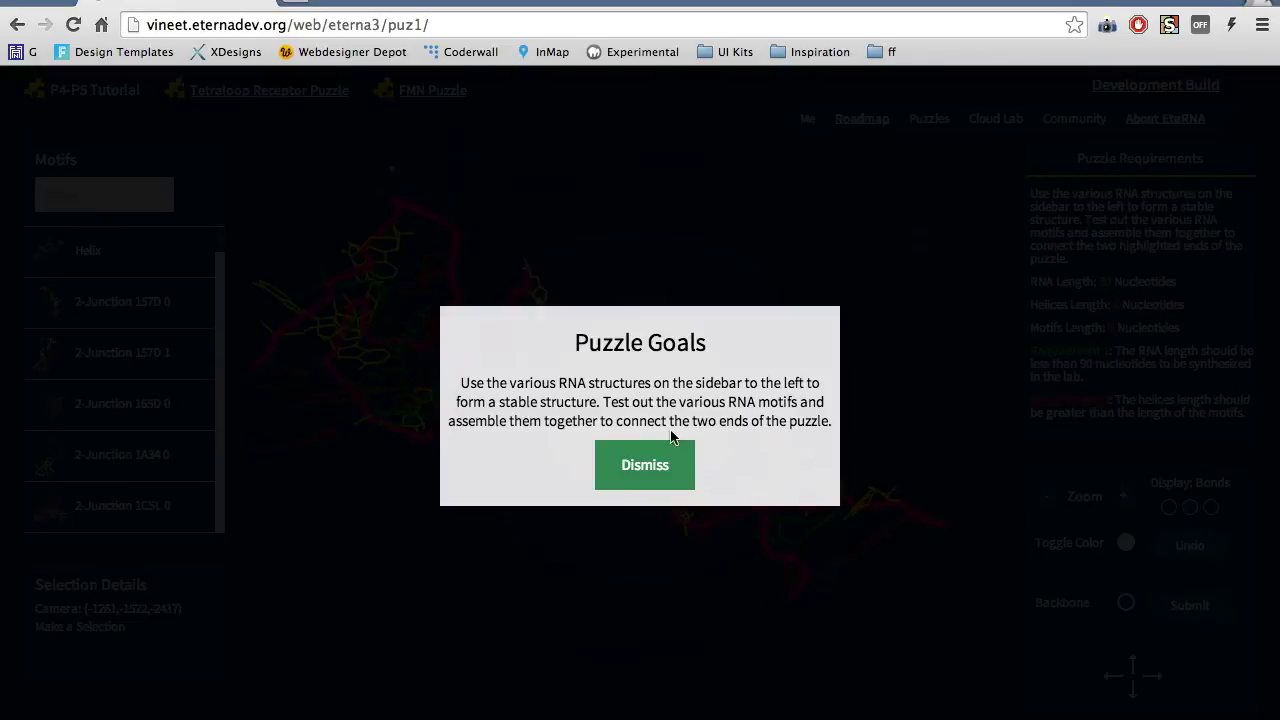
{"action": "left_click", "coordinate": [642, 480]}
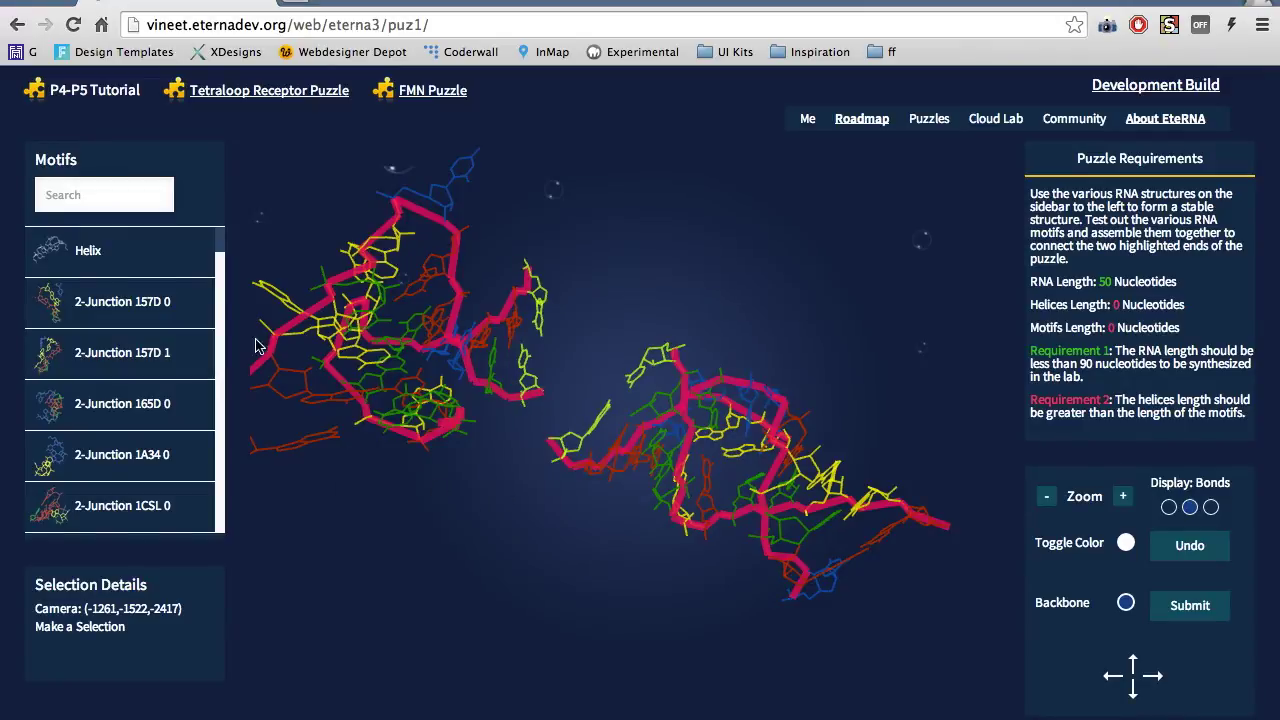
Look over the Helix and 2-Junction entries in the Motifs list
{"action": "mouse_move", "coordinate": [166, 270]}
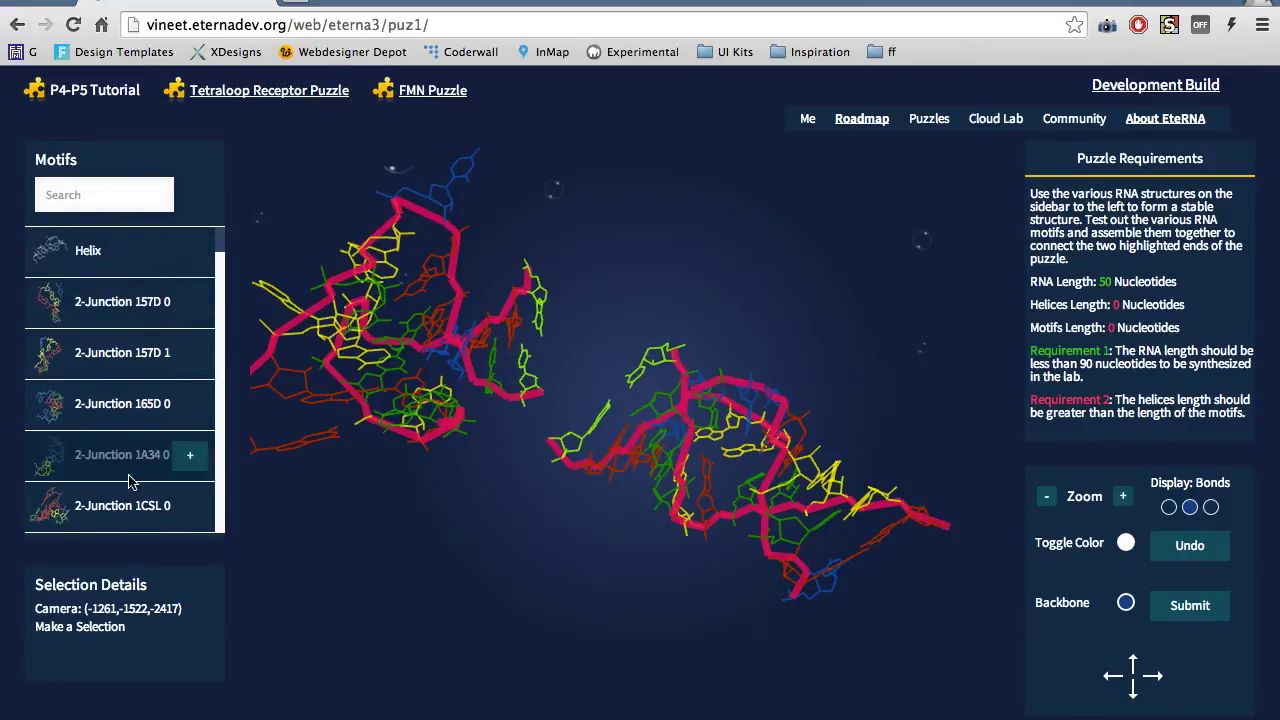
{"action": "mouse_move", "coordinate": [138, 410]}
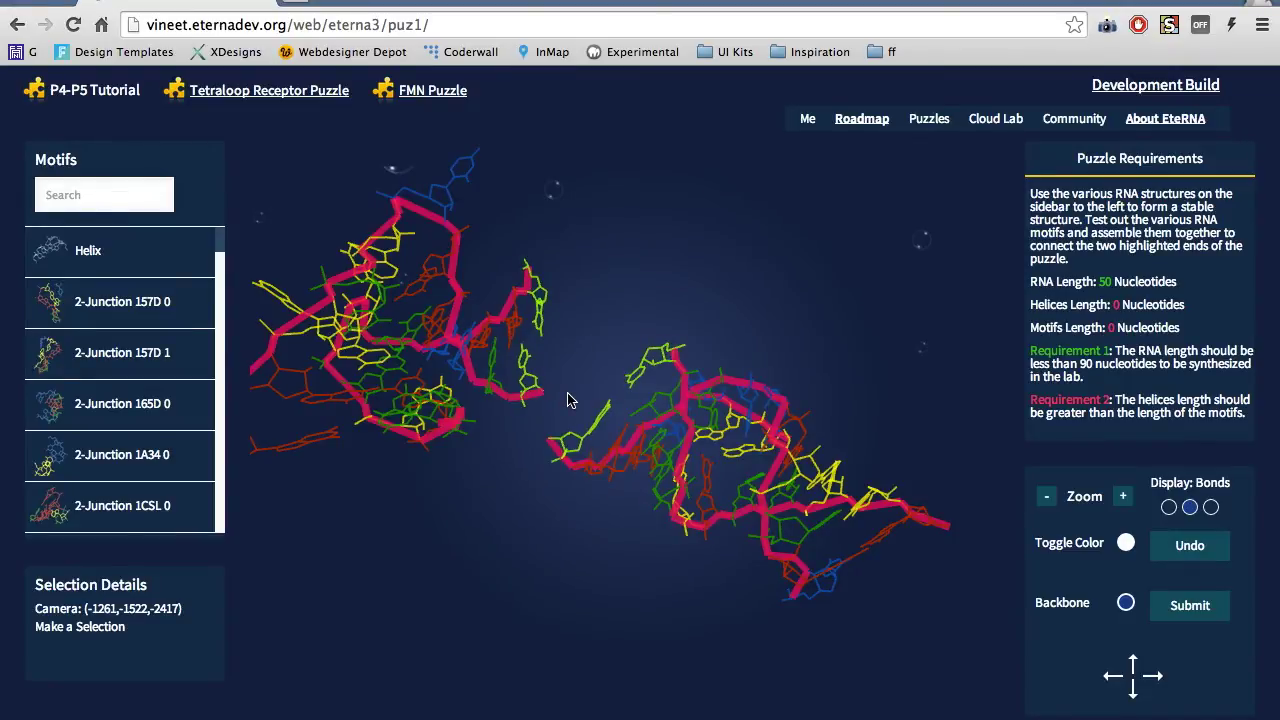
{"action": "scroll", "coordinate": [567, 400], "scroll_direction": "up", "scroll_amount": 10}
Rotate the RNA models to another side, then zoom in and back out
{"action": "scroll", "coordinate": [567, 400], "scroll_direction": "down", "scroll_amount": 15}
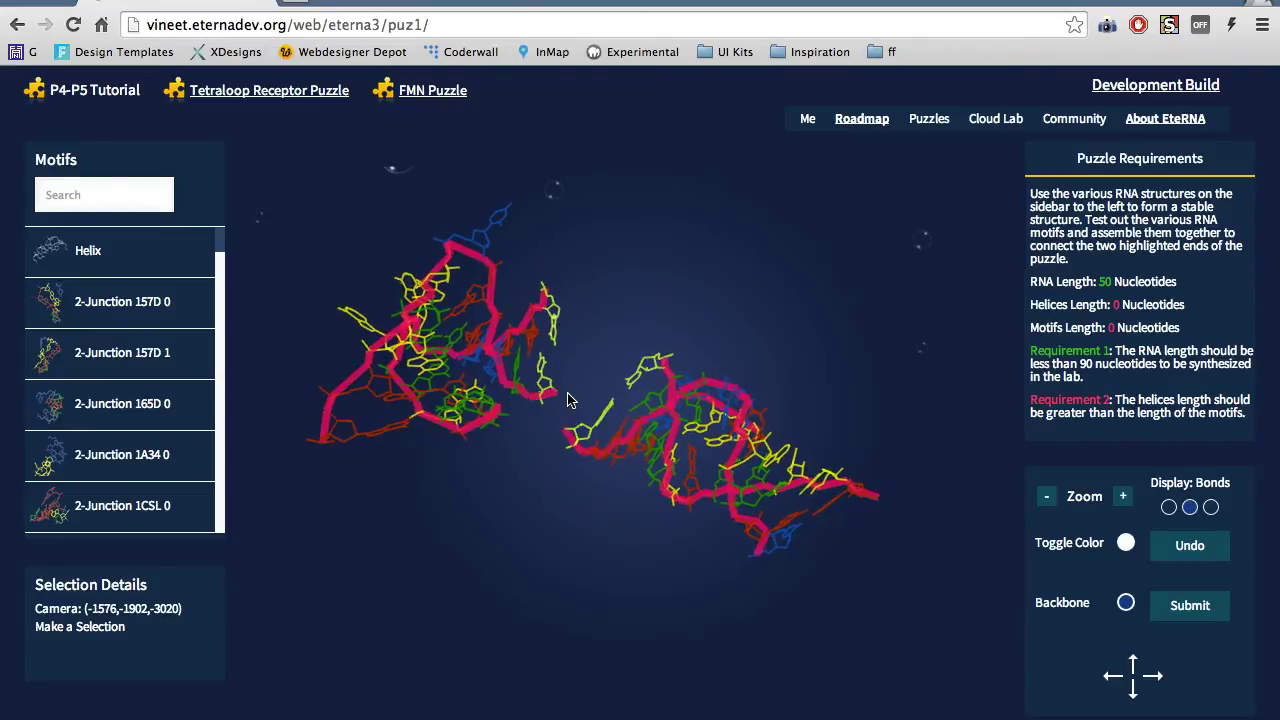
{"action": "mouse_move", "coordinate": [457, 360]}
{"action": "left_mouse_down"}
{"action": "mouse_move", "coordinate": [660, 337]}
{"action": "mouse_move", "coordinate": [689, 354]}
{"action": "mouse_move", "coordinate": [470, 346]}
{"action": "left_mouse_up"}
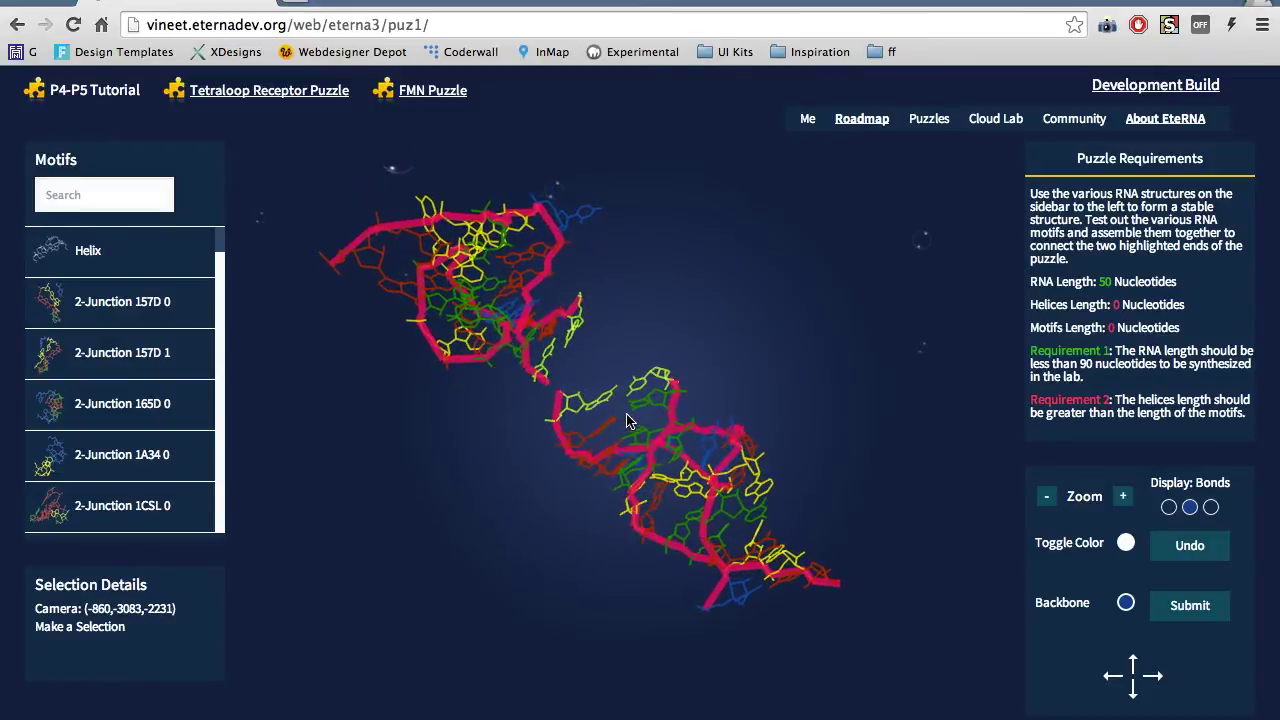
{"action": "left_click", "coordinate": [1122, 496]}
{"action": "left_click", "coordinate": [1042, 497]}
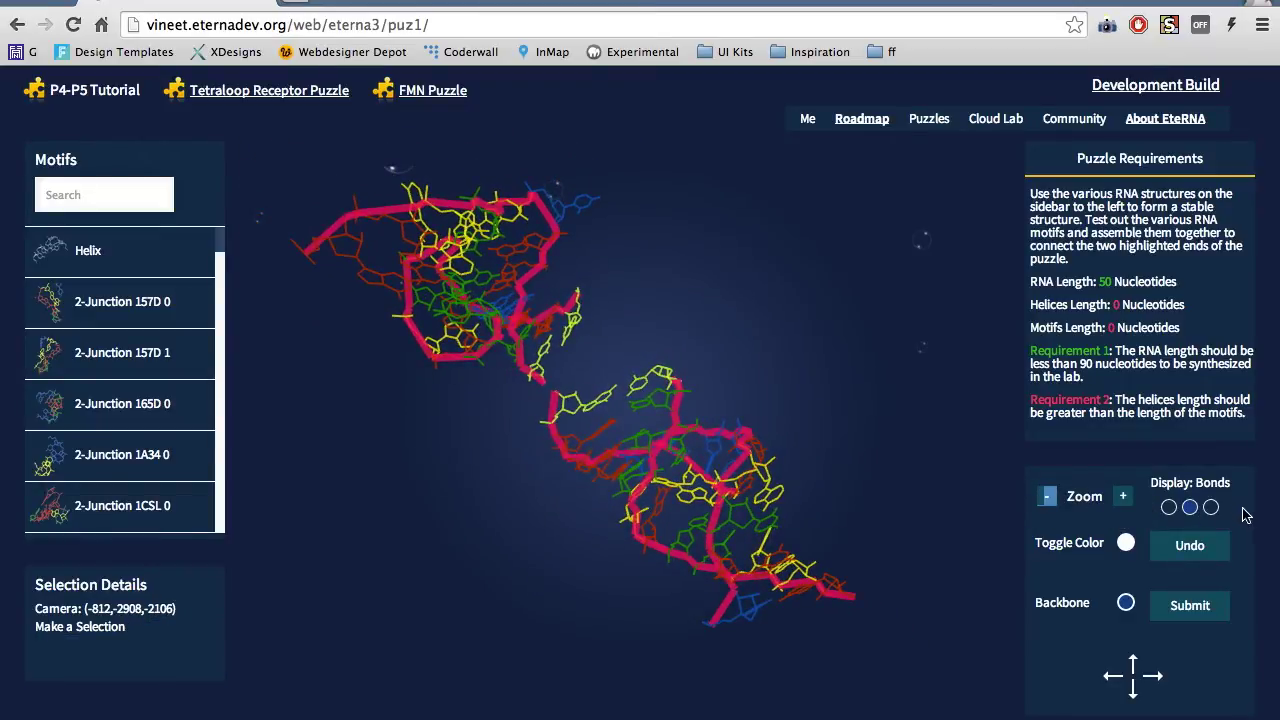
Try the Atoms and Bonds display modes, ending on All (bonds plus atoms)
{"action": "left_click", "coordinate": [1168, 507]}
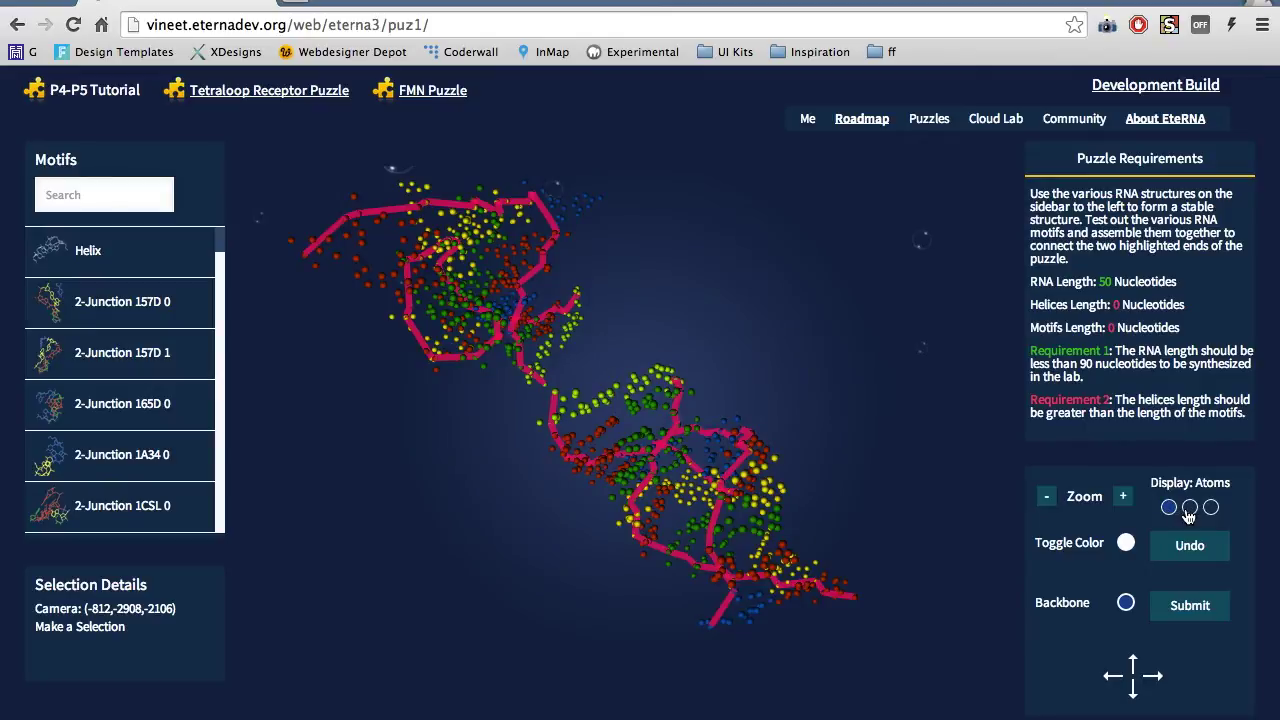
{"action": "left_click", "coordinate": [1189, 510]}
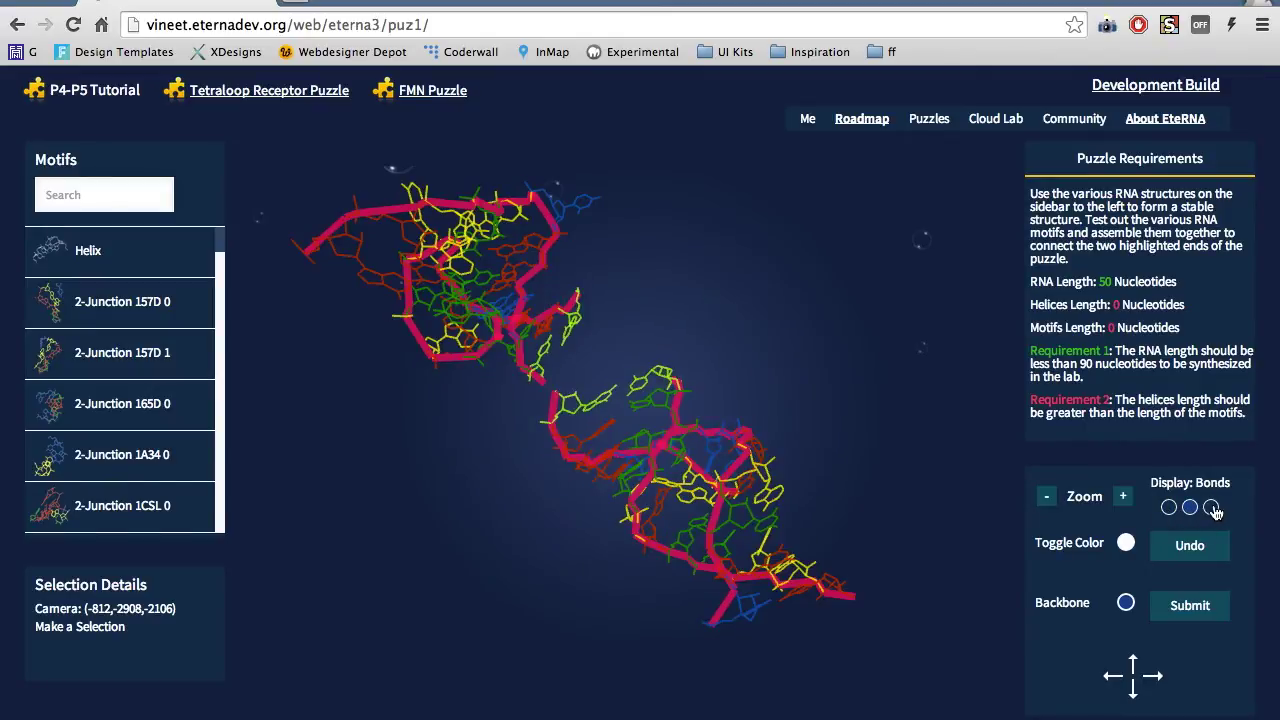
{"action": "left_click", "coordinate": [1211, 508]}
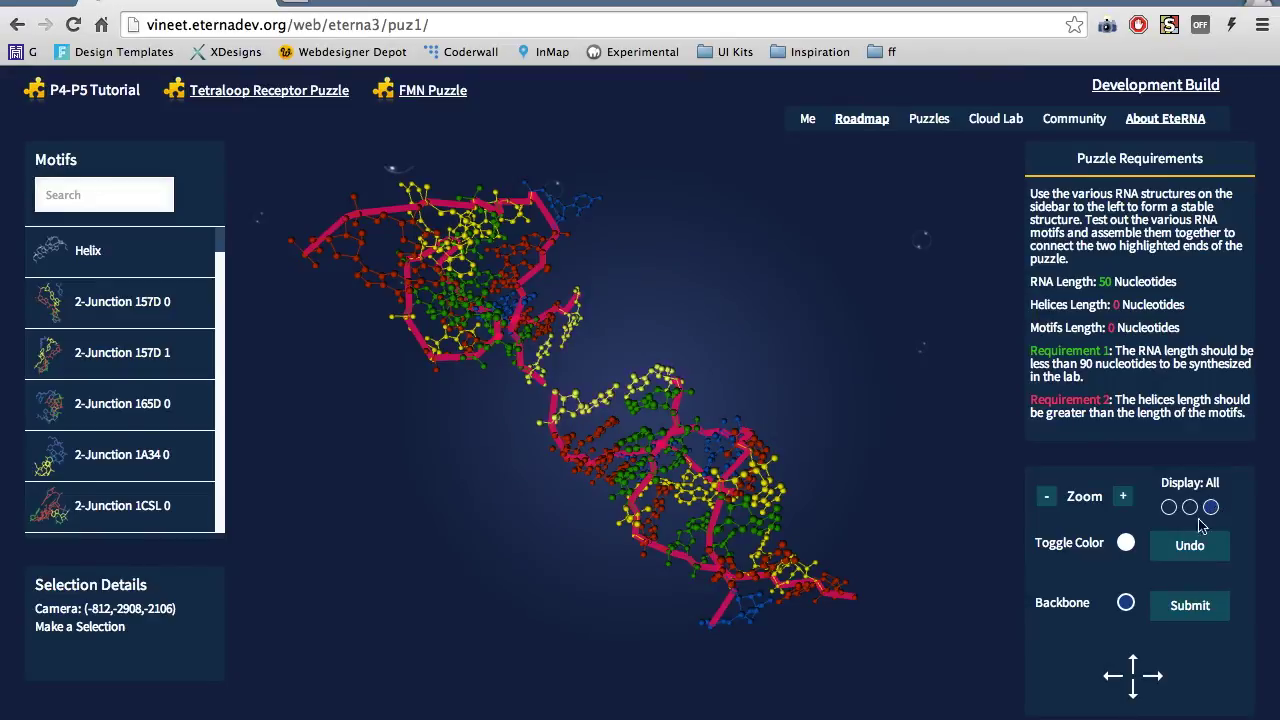
Toggle to the alternate colouring and back to nucleotide colours, then undo the last motif
{"action": "left_click", "coordinate": [1126, 544]}
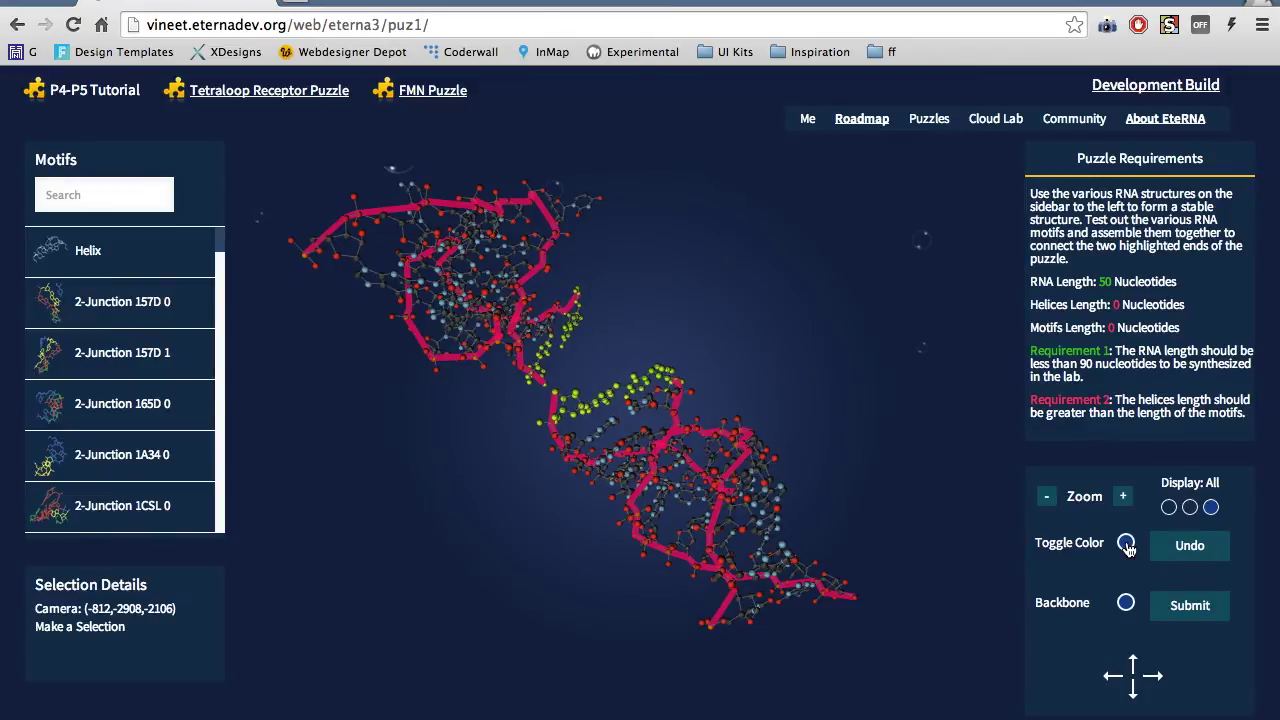
{"action": "left_click", "coordinate": [1126, 544]}
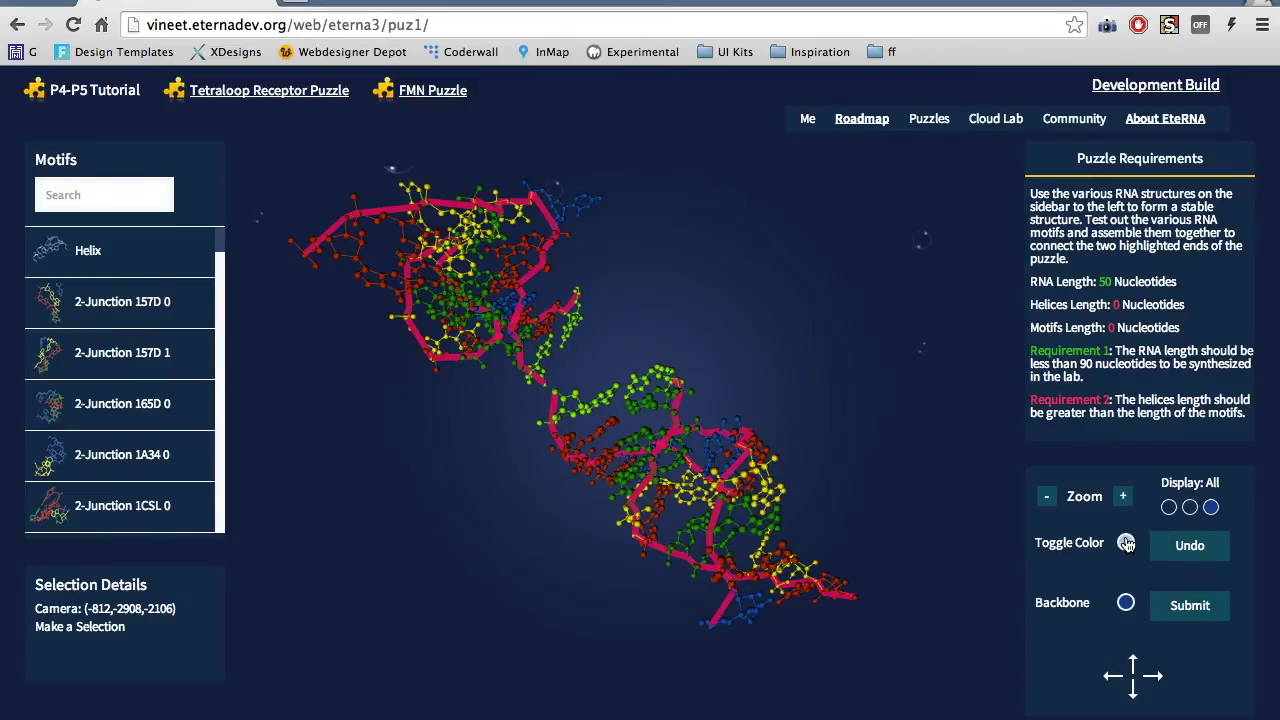
{"action": "left_click", "coordinate": [1196, 557]}
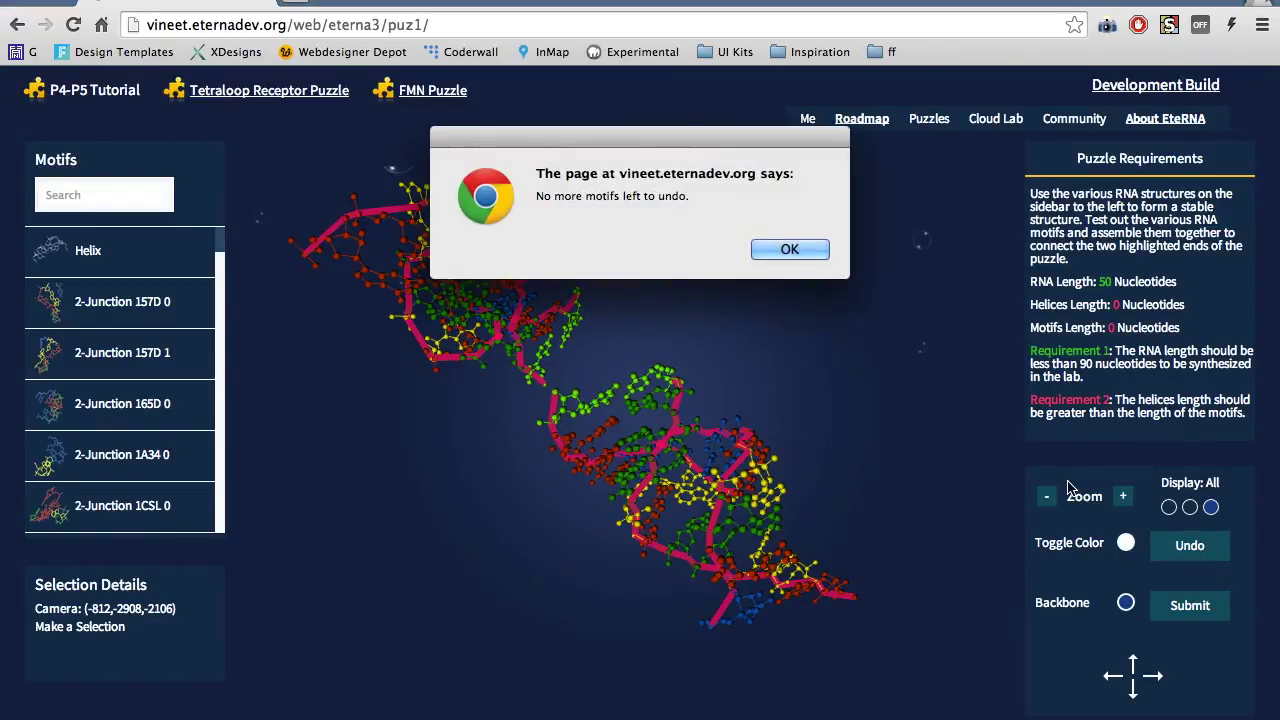
{"action": "key", "text": "Return"}
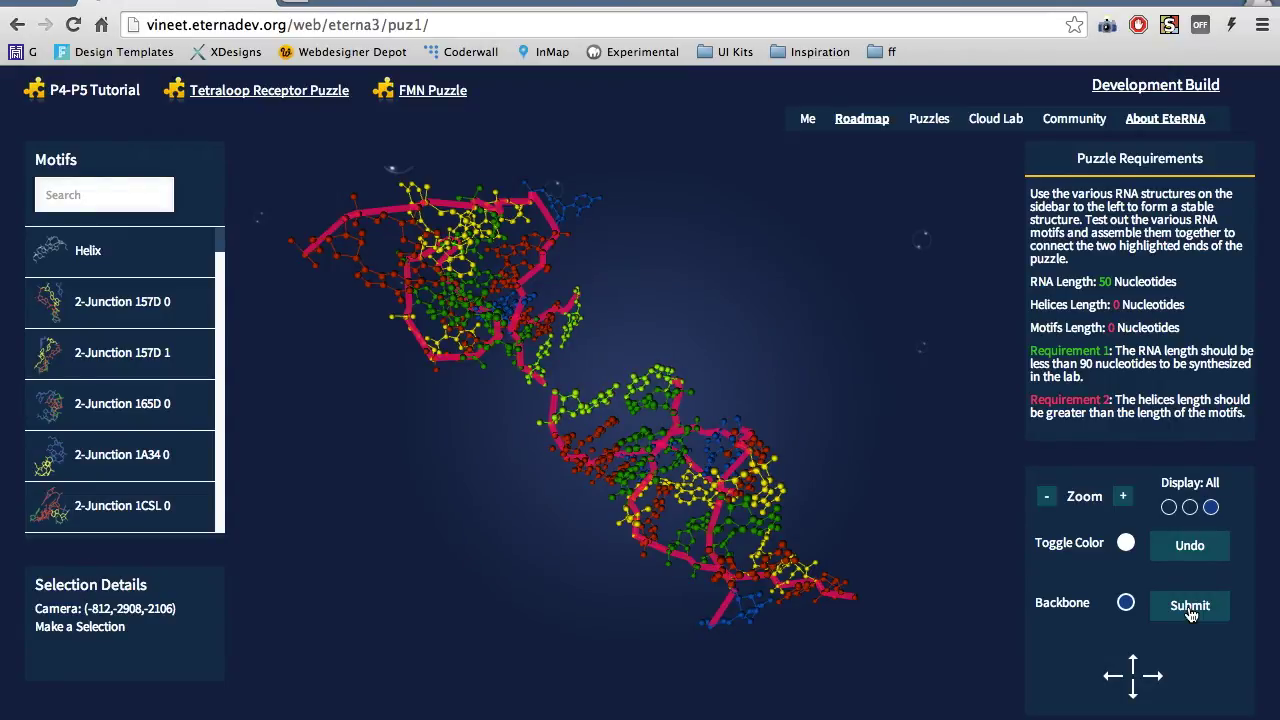
{"action": "left_click", "coordinate": [1133, 666]}
Pan and zoom onto residue A211 and select it to view its cytosine details
{"action": "left_click", "coordinate": [1117, 677]}
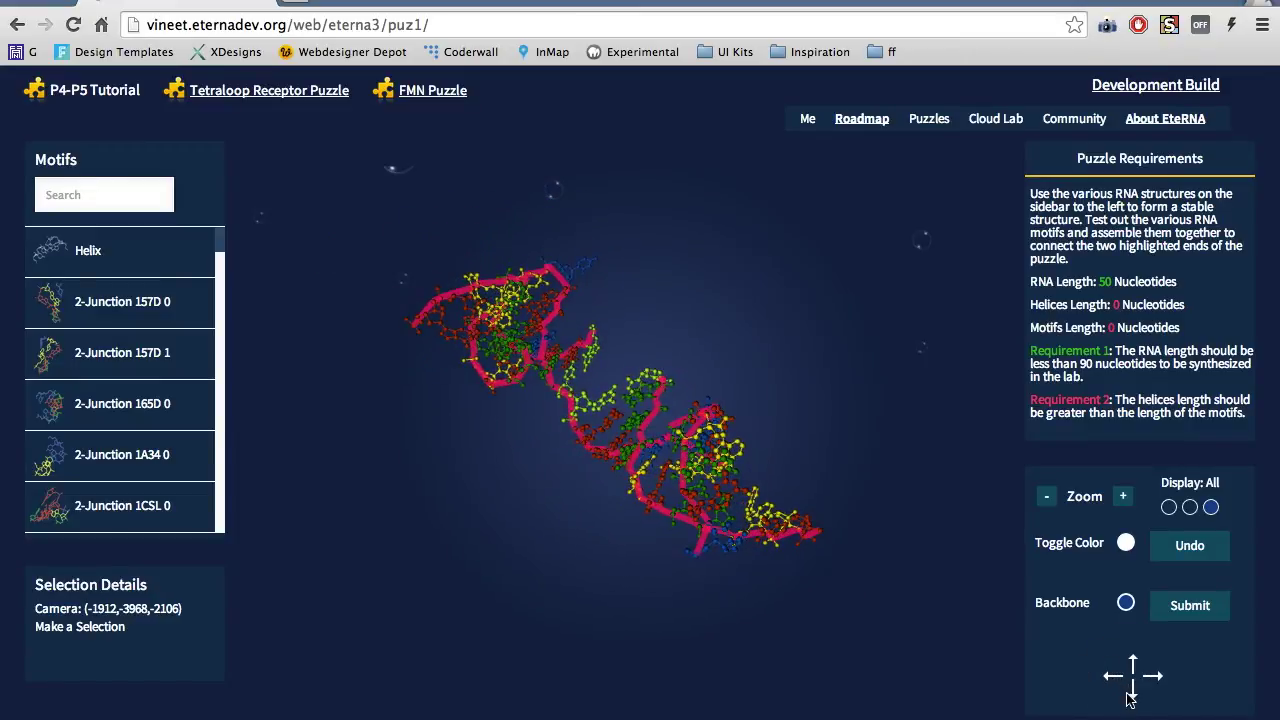
{"action": "left_click", "coordinate": [1135, 698]}
{"action": "left_click", "coordinate": [1162, 680]}
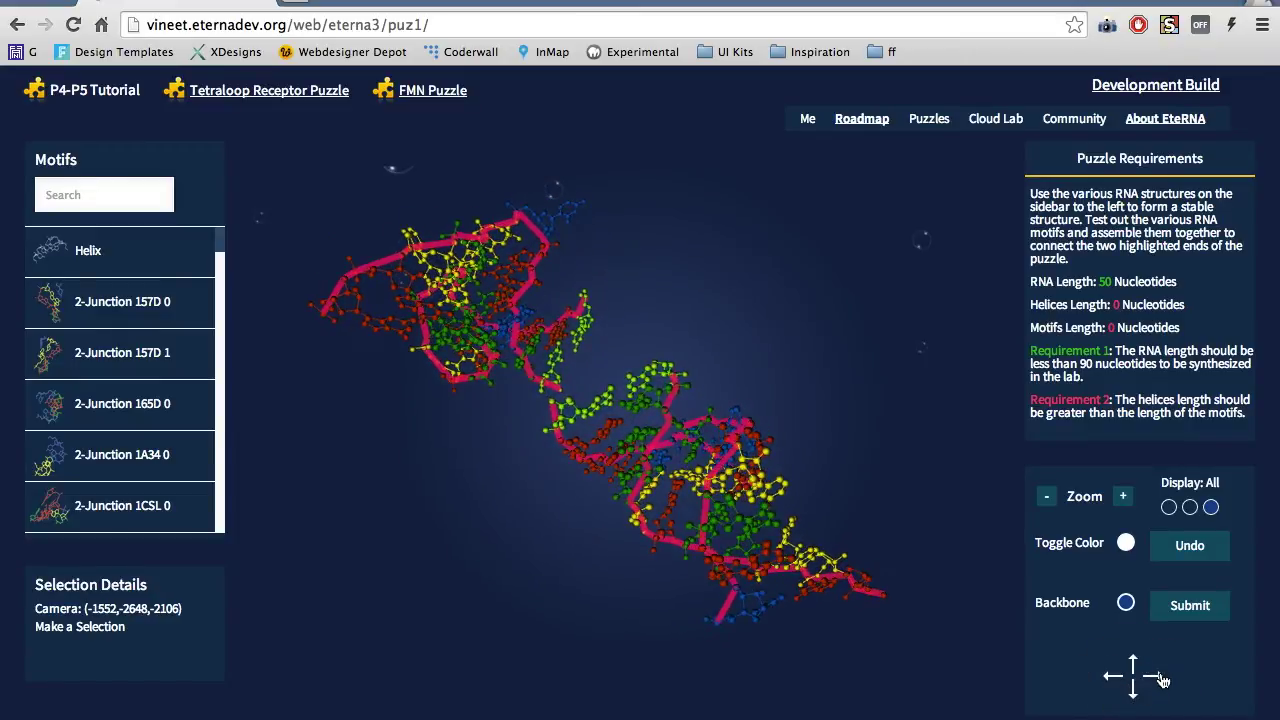
{"action": "scroll", "coordinate": [629, 498], "scroll_direction": "up", "scroll_amount": 3}
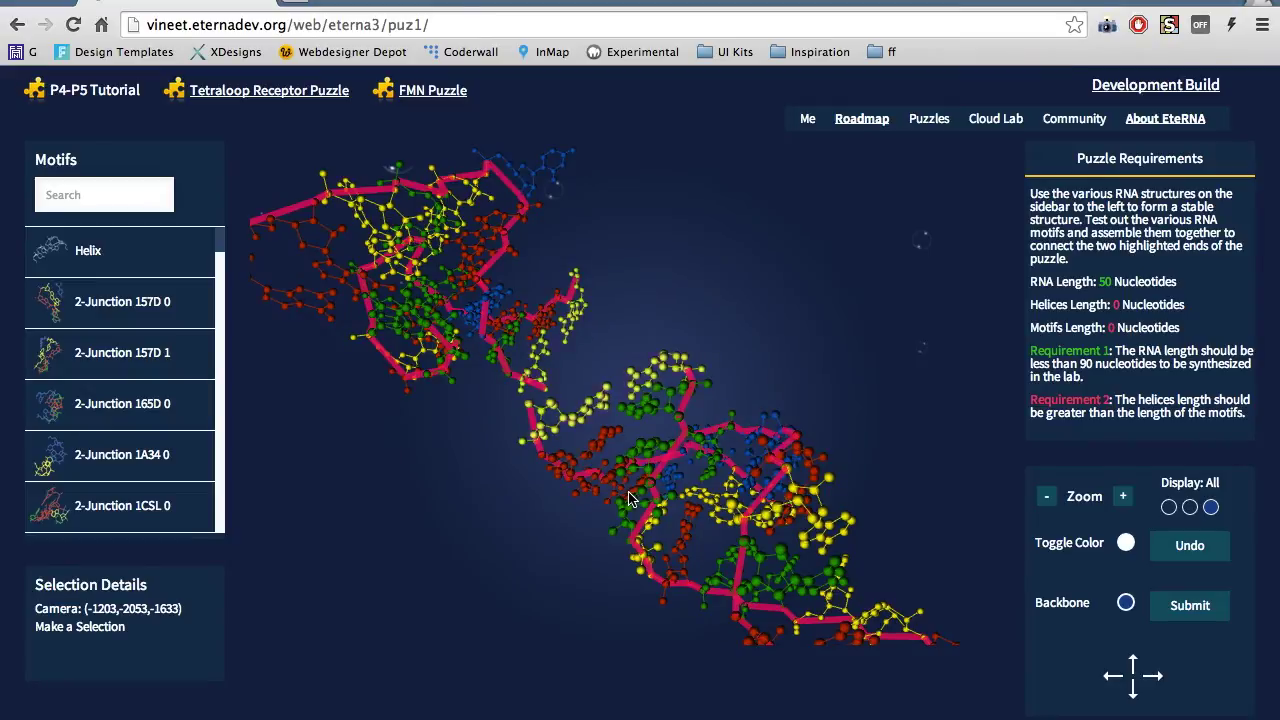
{"action": "scroll", "coordinate": [588, 478], "scroll_direction": "up", "scroll_amount": 3}
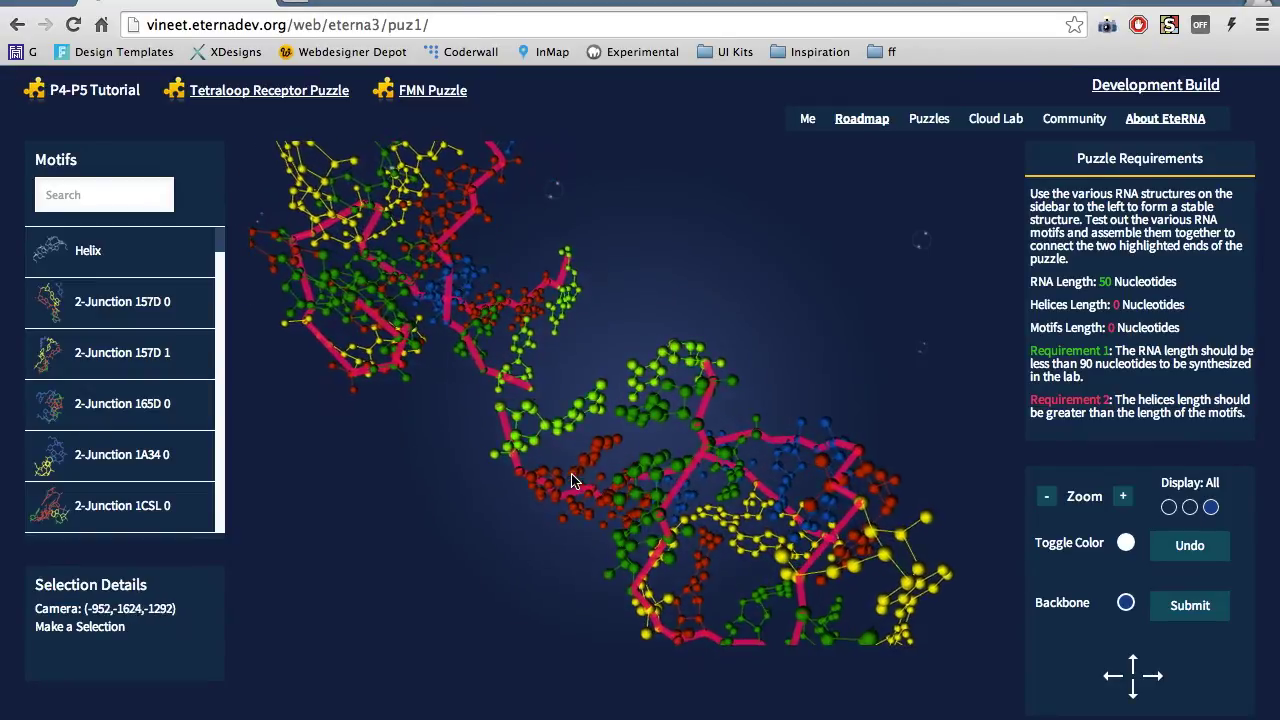
{"action": "scroll", "coordinate": [703, 435], "scroll_direction": "up", "scroll_amount": 1}
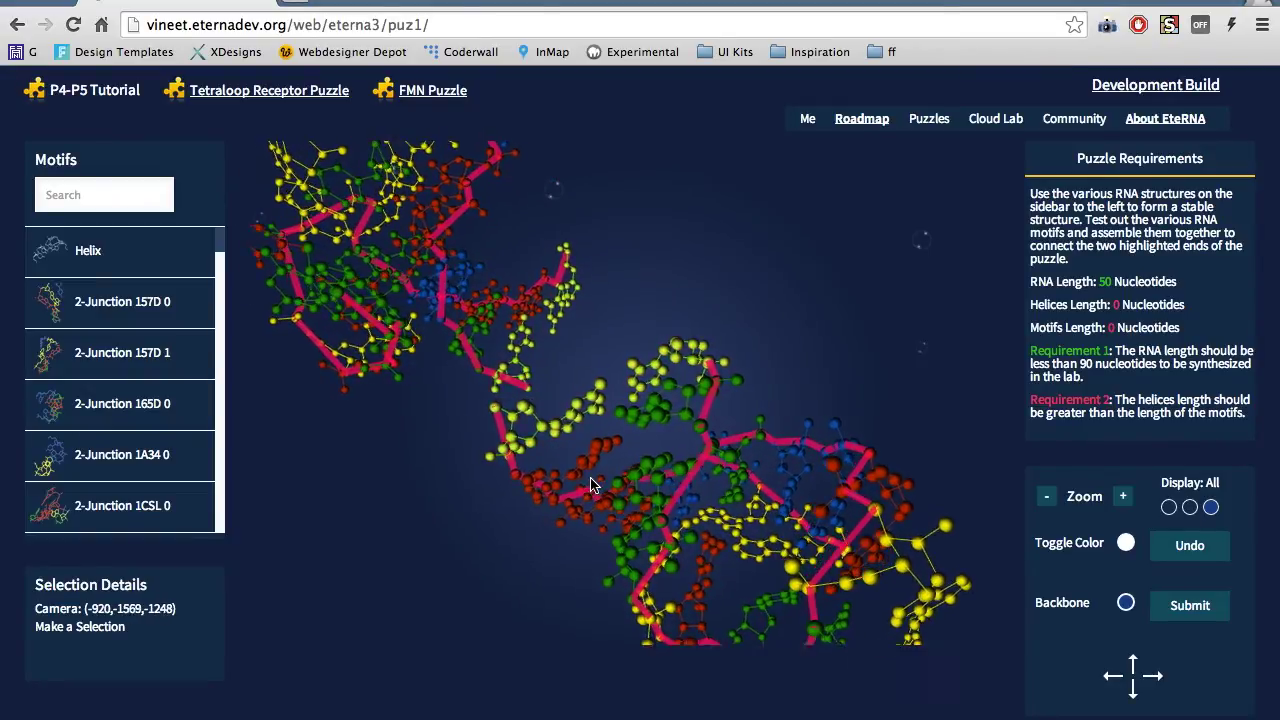
{"action": "left_click", "coordinate": [702, 431]}
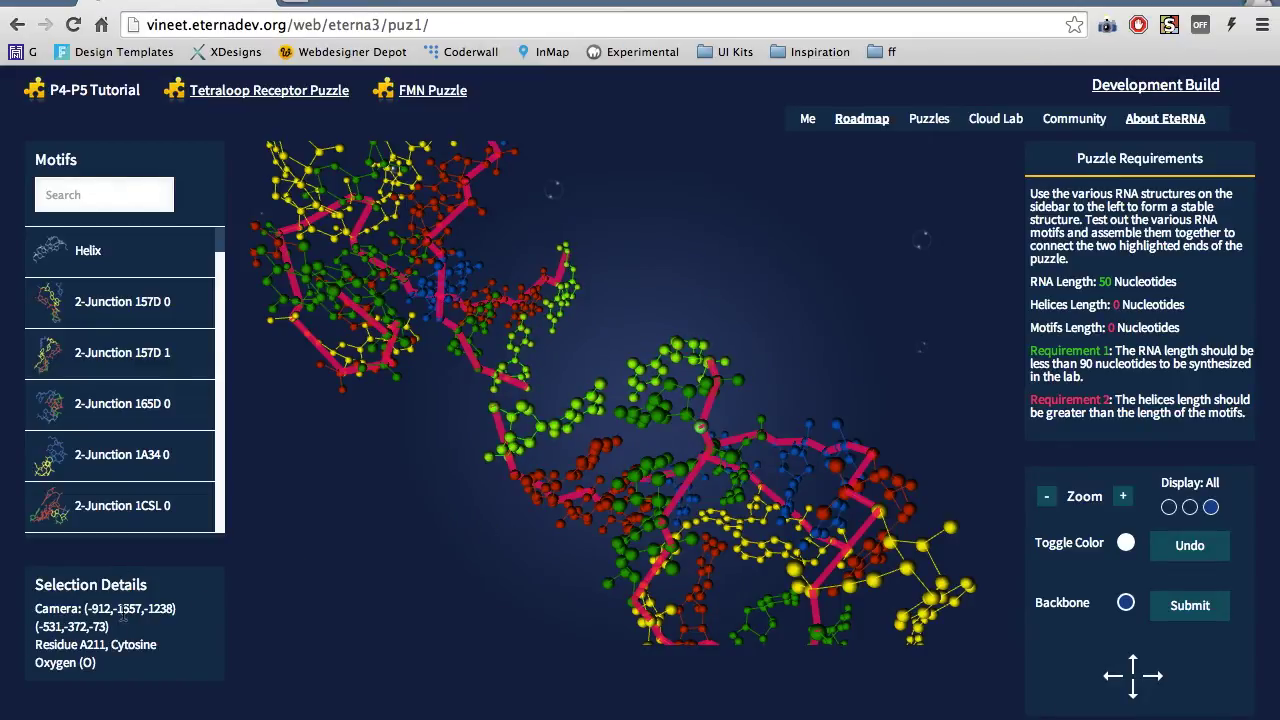
{"action": "left_click", "coordinate": [686, 423]}
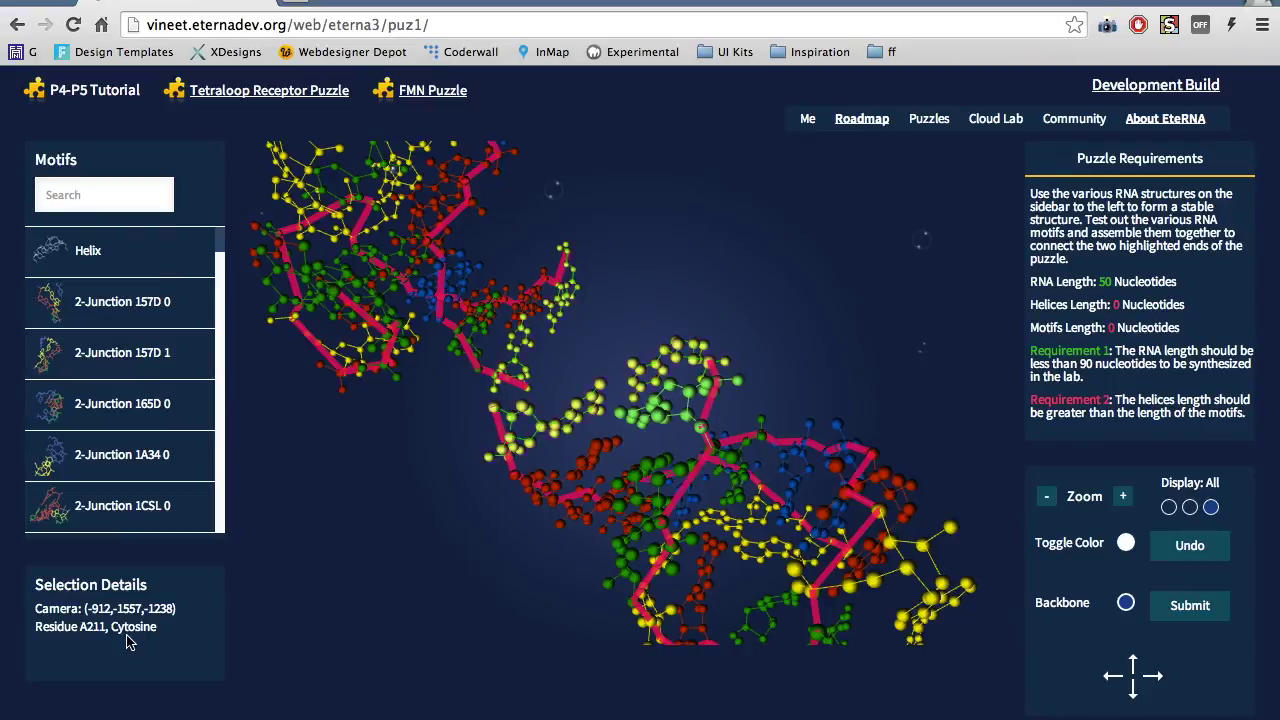
{"action": "mouse_move", "coordinate": [168, 294]}
{"action": "mouse_move", "coordinate": [185, 268]}
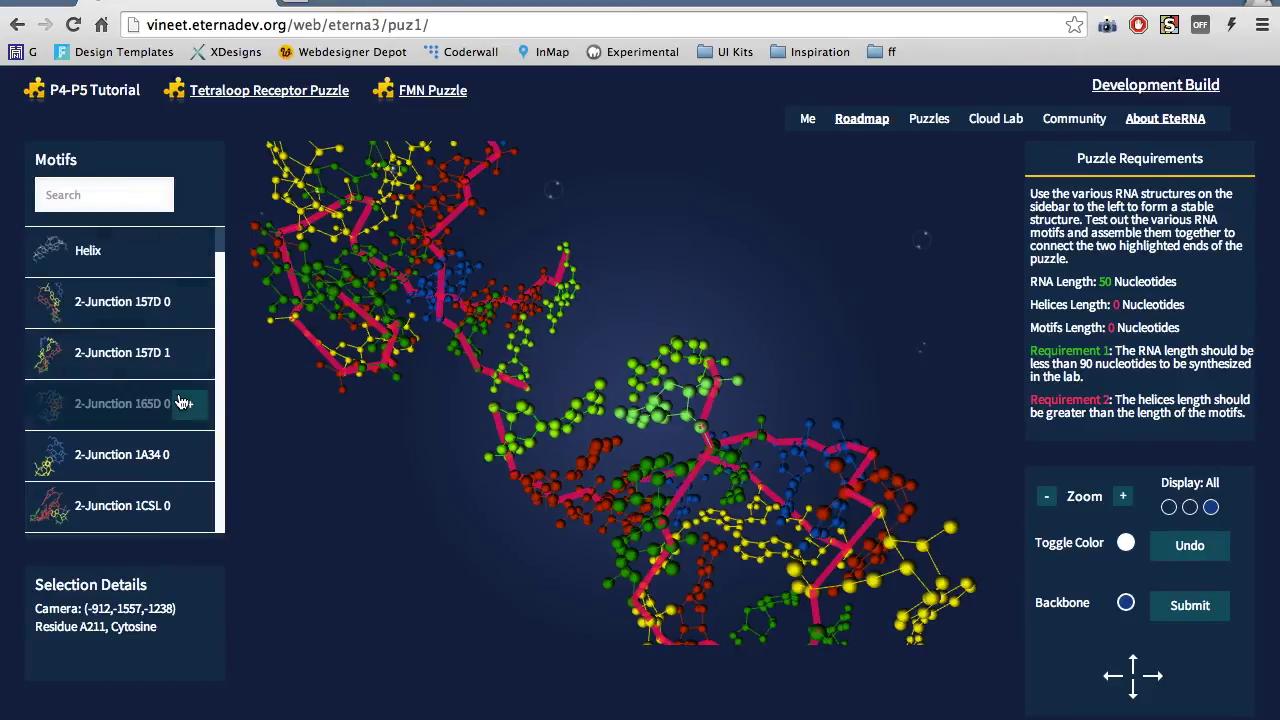
{"action": "mouse_move", "coordinate": [170, 454]}
{"action": "mouse_move", "coordinate": [168, 350]}
{"action": "scroll", "coordinate": [165, 345], "scroll_direction": "down", "scroll_amount": 10}
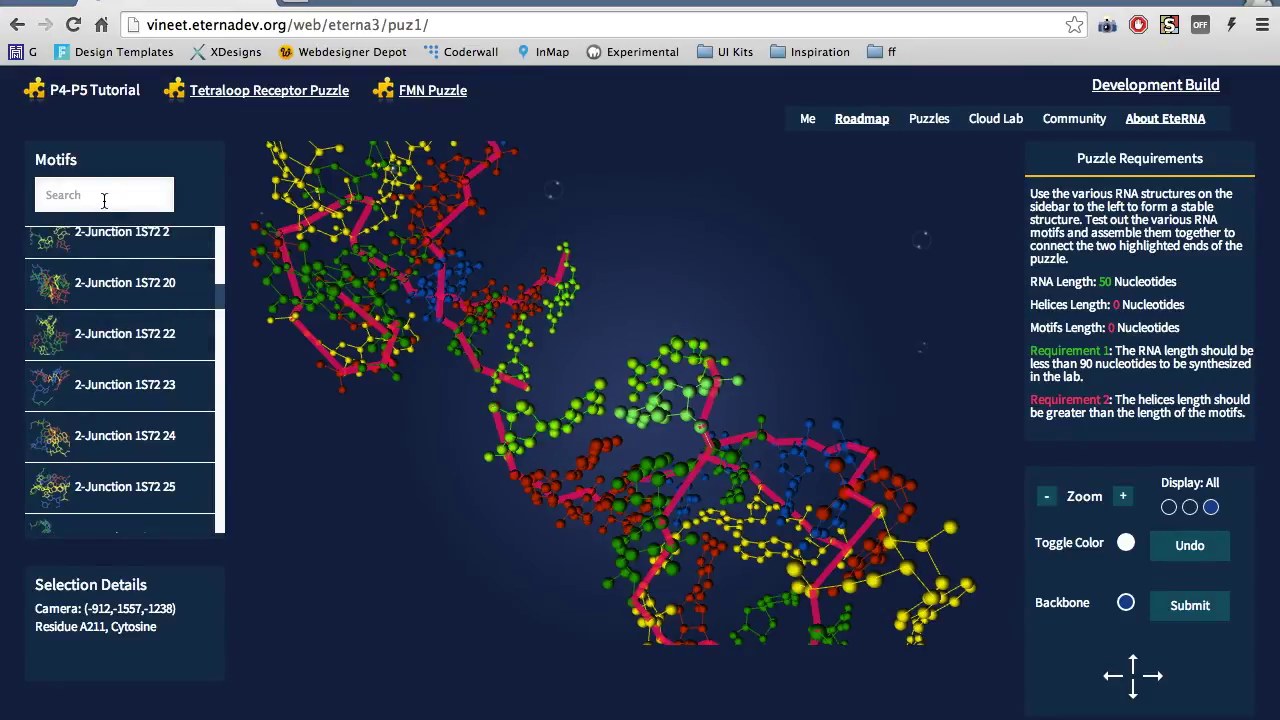
{"action": "type", "text": "1s7"}
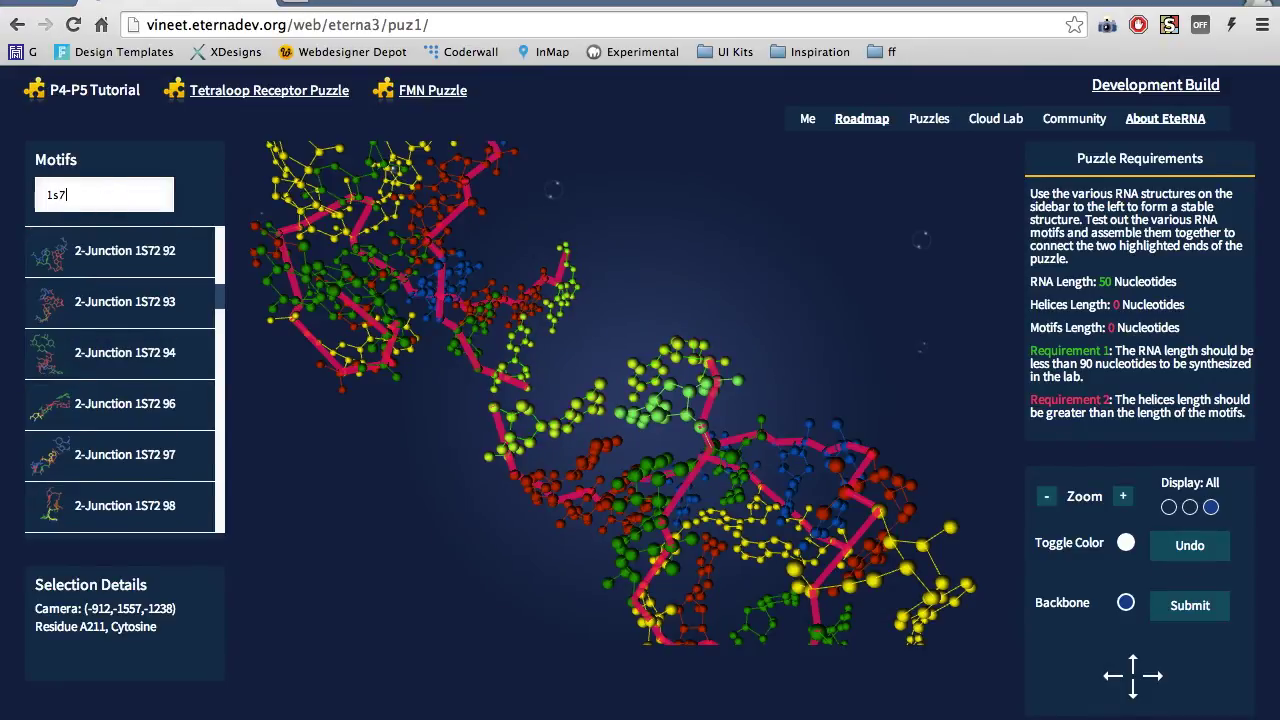
{"action": "key", "text": "BackSpace"}
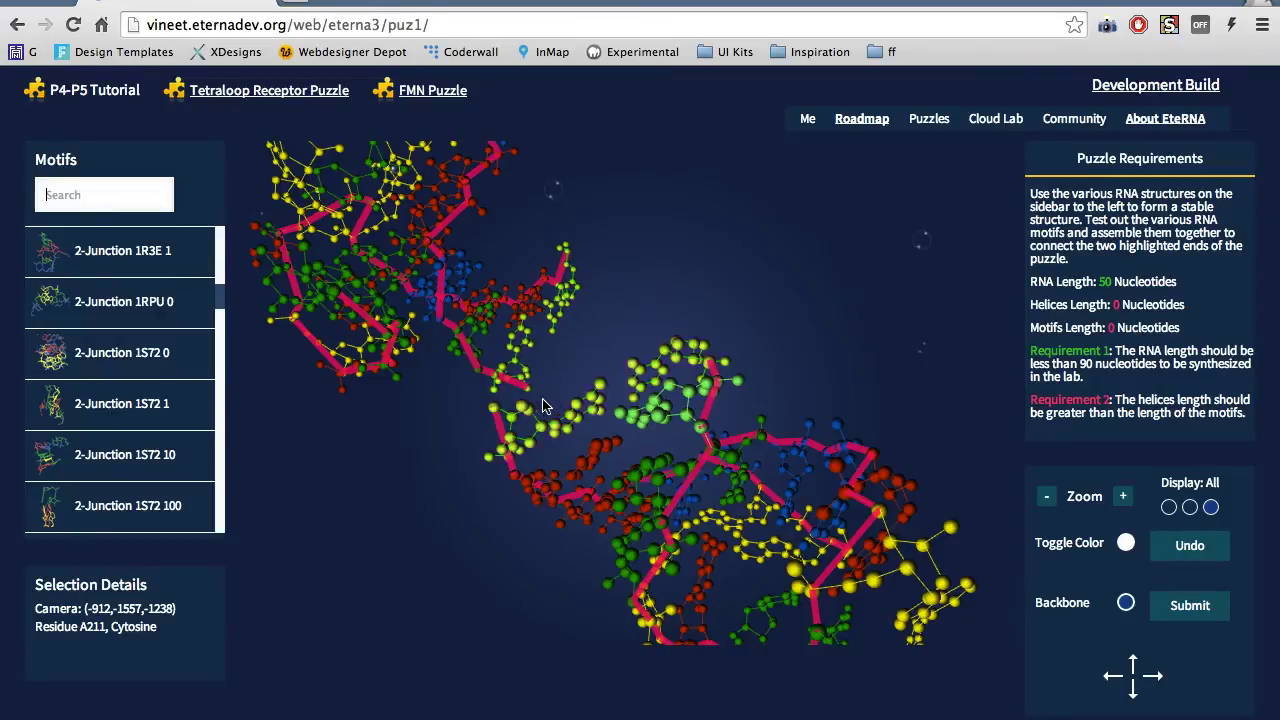
{"action": "left_click", "coordinate": [361, 539]}
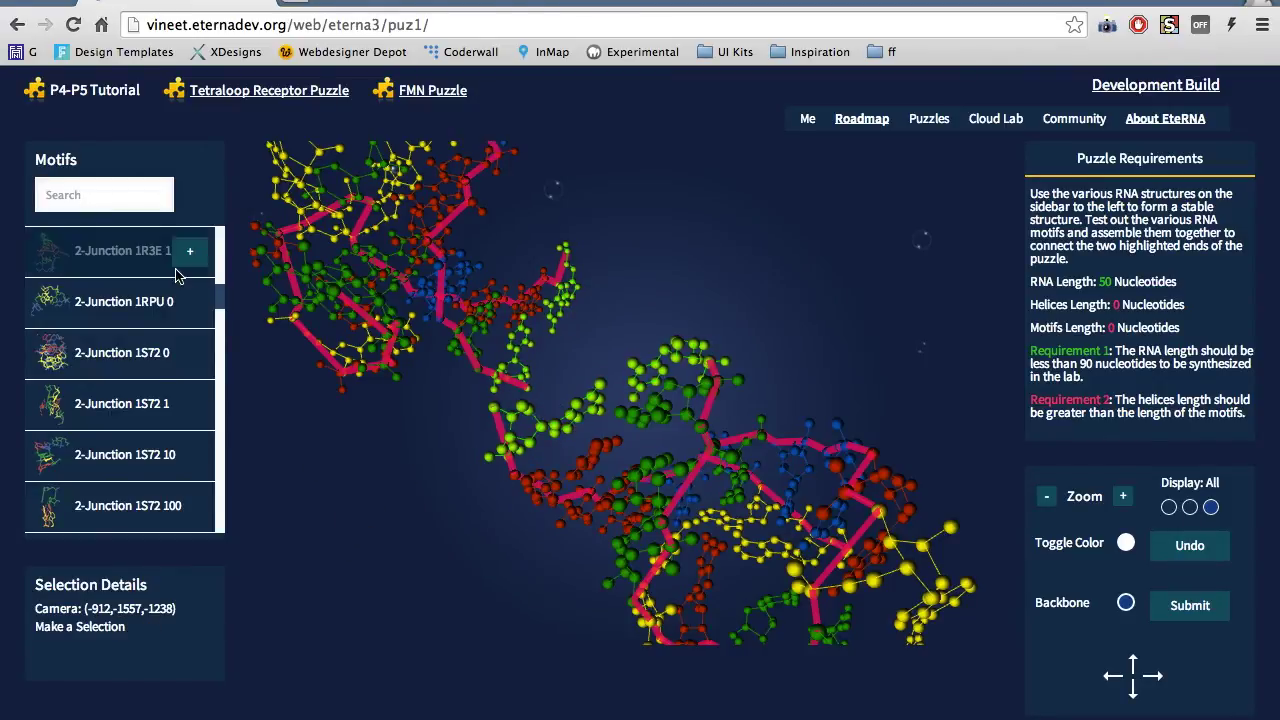
Add a helix, then search '1gid' and add the 2-Junction 1GID 4 motif
{"action": "scroll", "coordinate": [182, 268], "scroll_direction": "up", "scroll_amount": 5}
{"action": "left_click", "coordinate": [188, 258]}
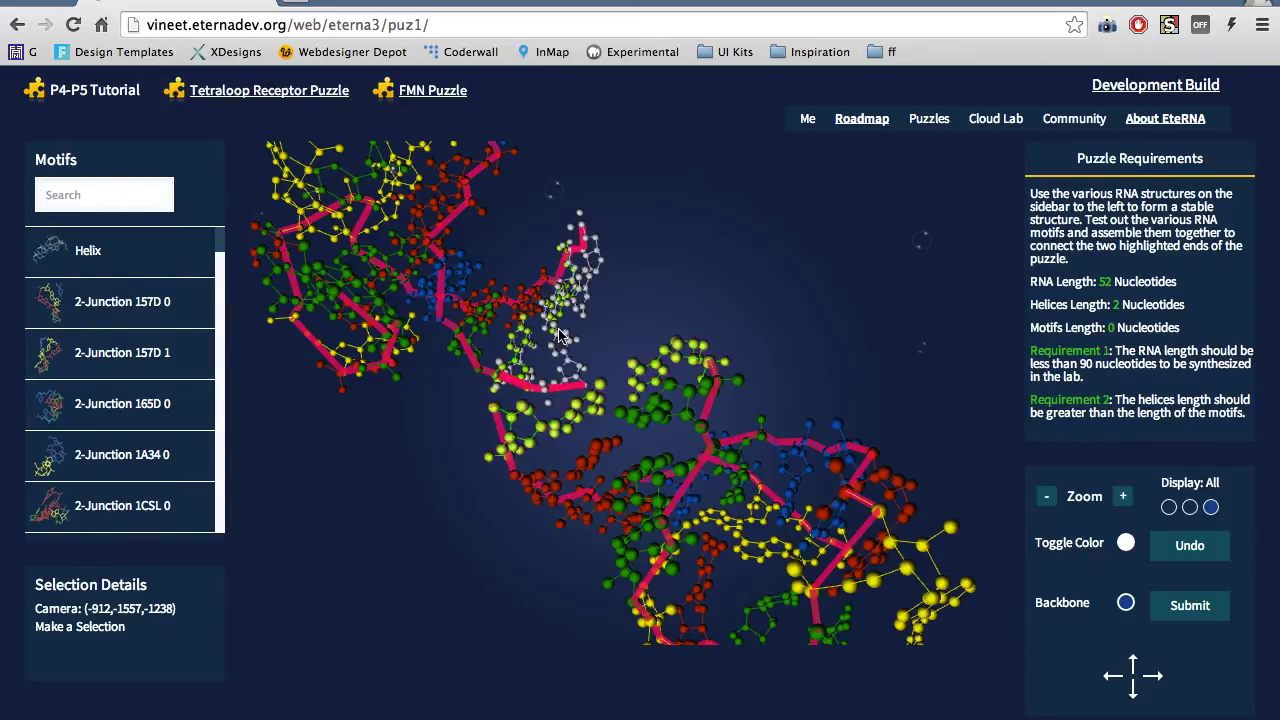
{"action": "left_click", "coordinate": [147, 193]}
{"action": "type", "text": "1gid"}
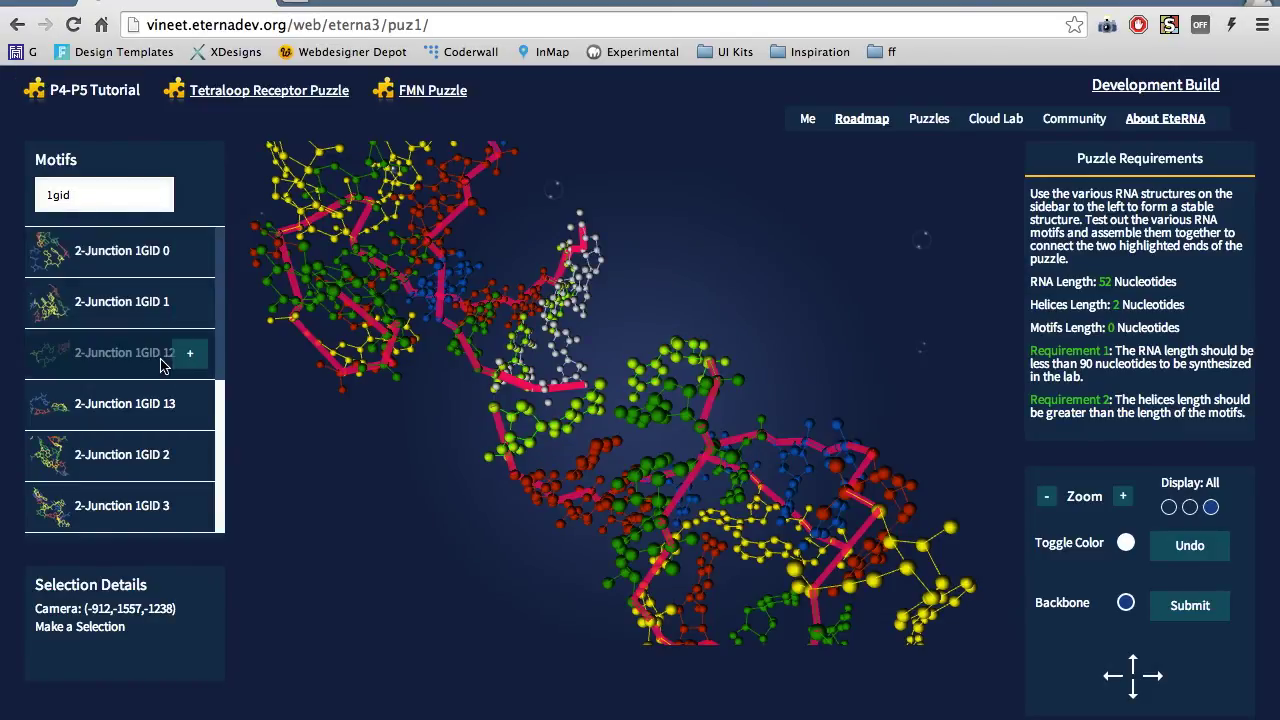
{"action": "scroll", "coordinate": [160, 366], "scroll_direction": "down", "scroll_amount": 5}
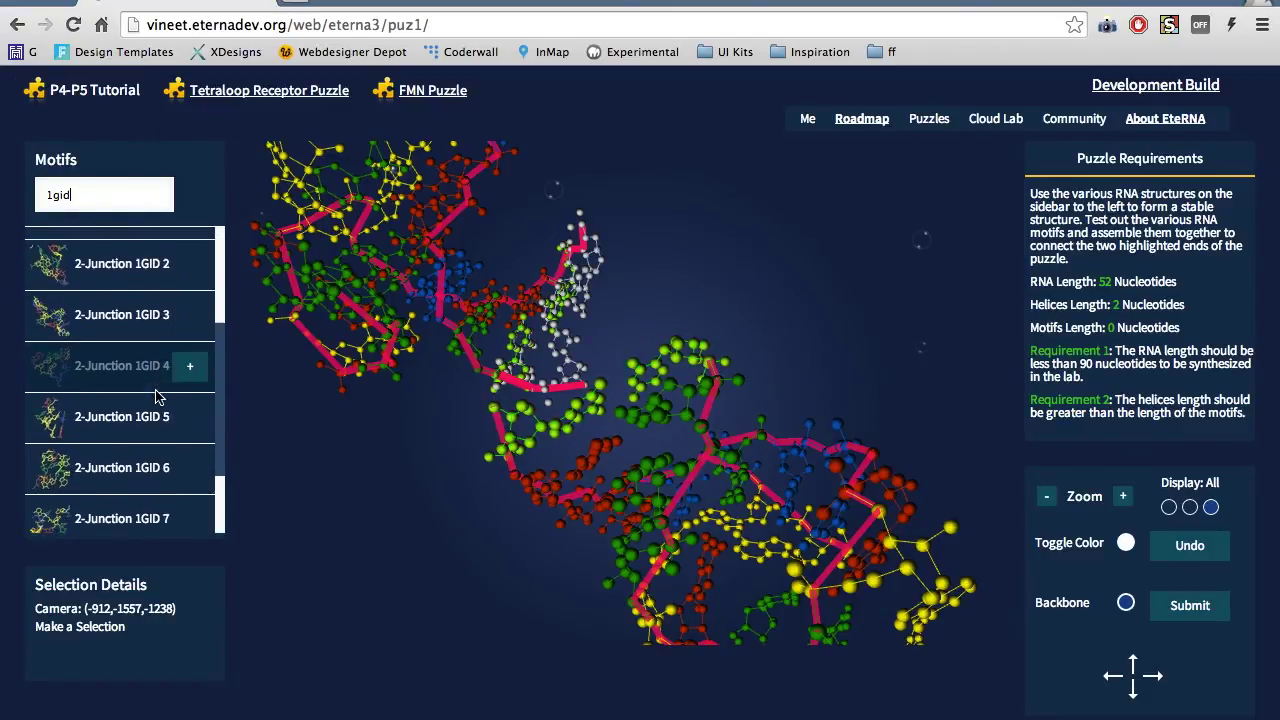
{"action": "left_click", "coordinate": [190, 412]}
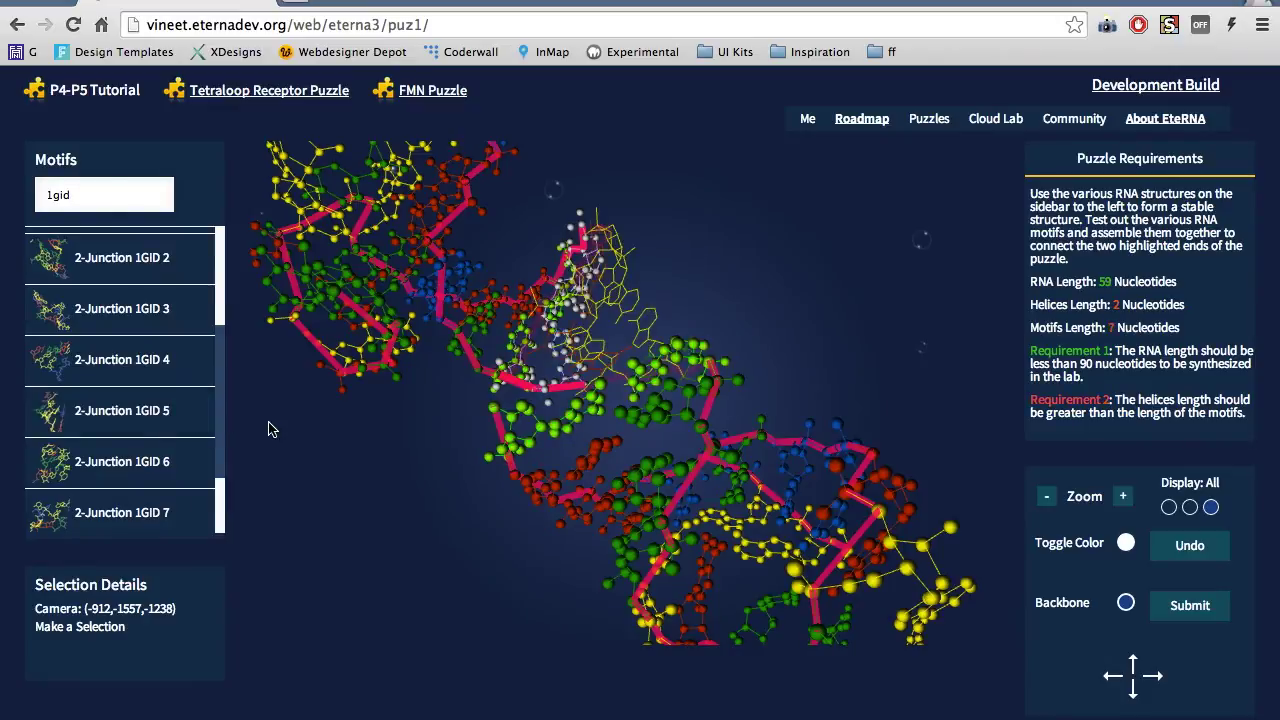
Rotate to view the new motif and clear the '1gid' search to restore all motifs
{"action": "left_click_drag", "start_coordinate": [392, 431], "coordinate": [436, 382]}
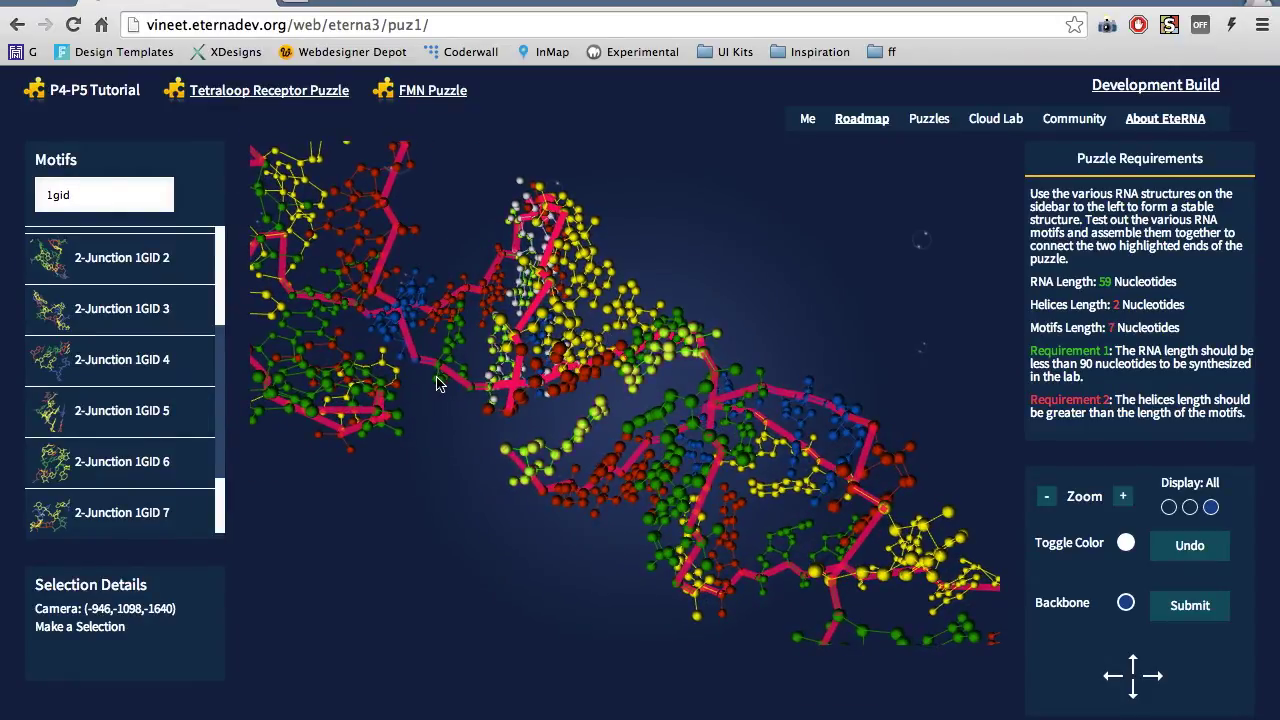
{"action": "left_click", "coordinate": [120, 207]}
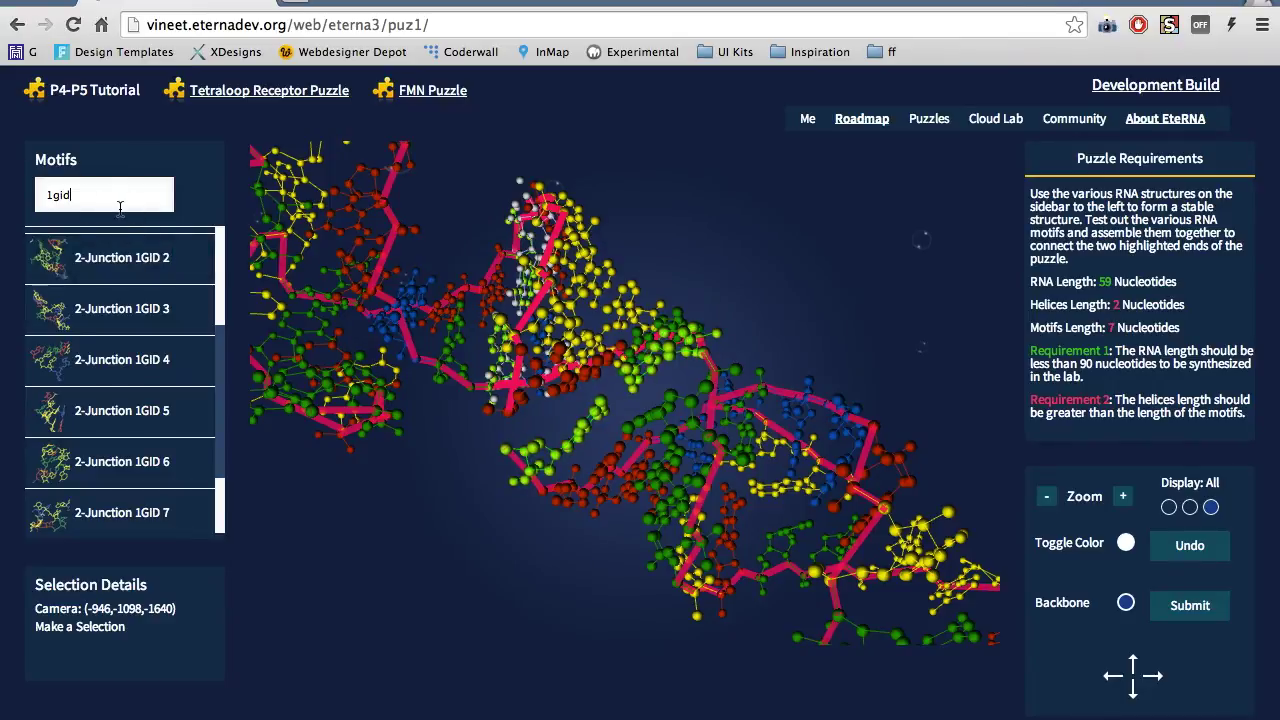
{"action": "key", "text": "BackSpace"}
{"action": "key", "text": "BackSpace"}
{"action": "key", "text": "BackSpace"}
{"action": "key", "text": "BackSpace"}
{"action": "scroll", "coordinate": [186, 357], "scroll_direction": "up", "scroll_amount": 2}
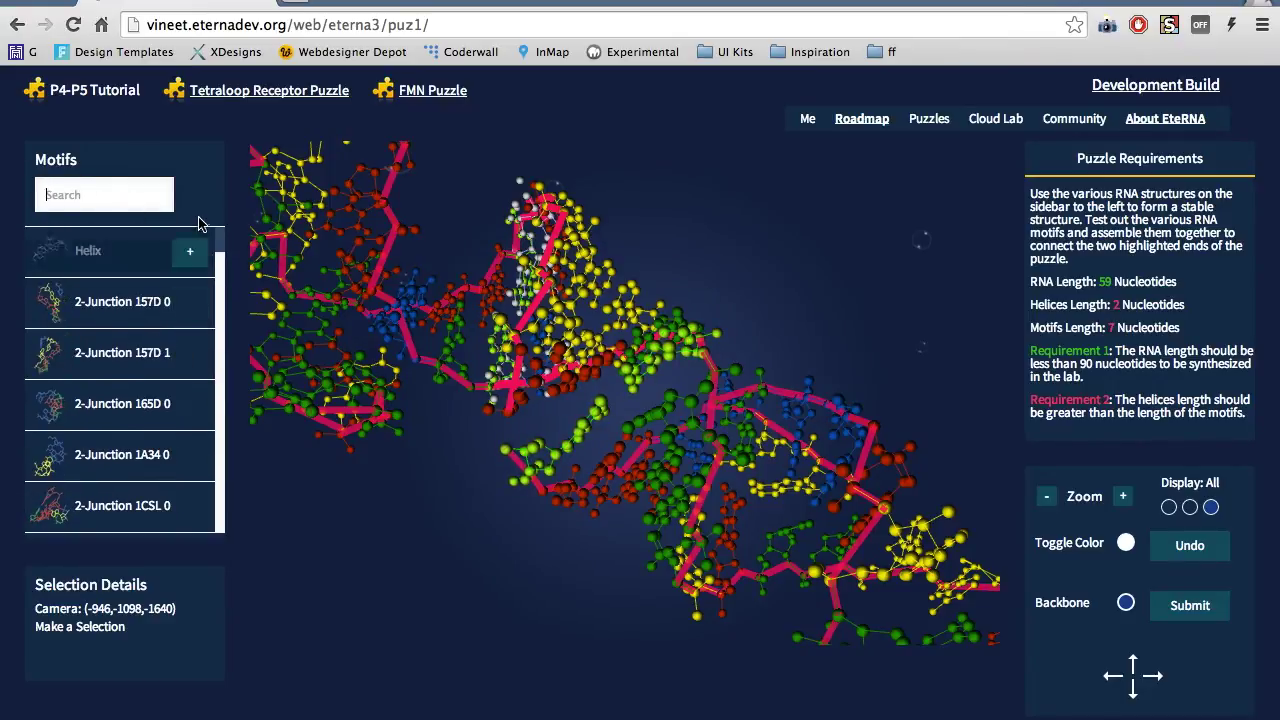
Add a final helix, dismiss the completion message, and open the Tetraloop Receptor Puzzle
{"action": "left_click", "coordinate": [190, 251]}
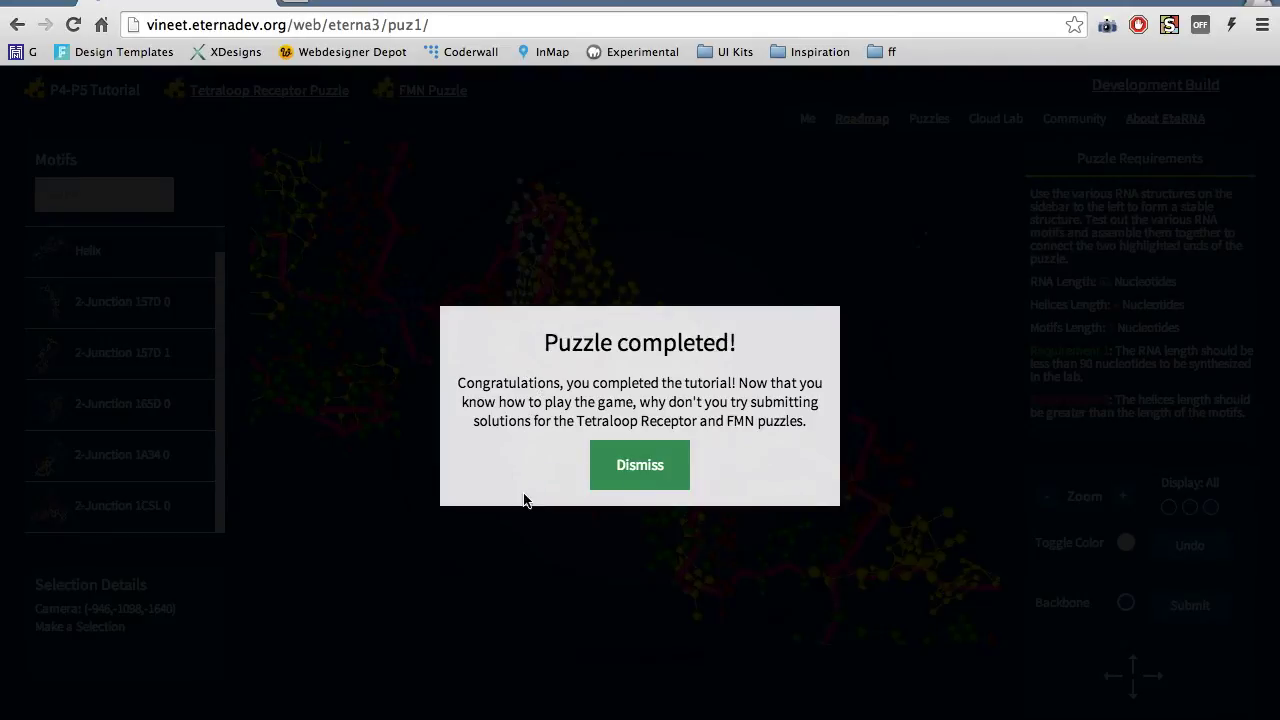
{"action": "left_click", "coordinate": [644, 468]}
{"action": "left_click", "coordinate": [269, 92]}
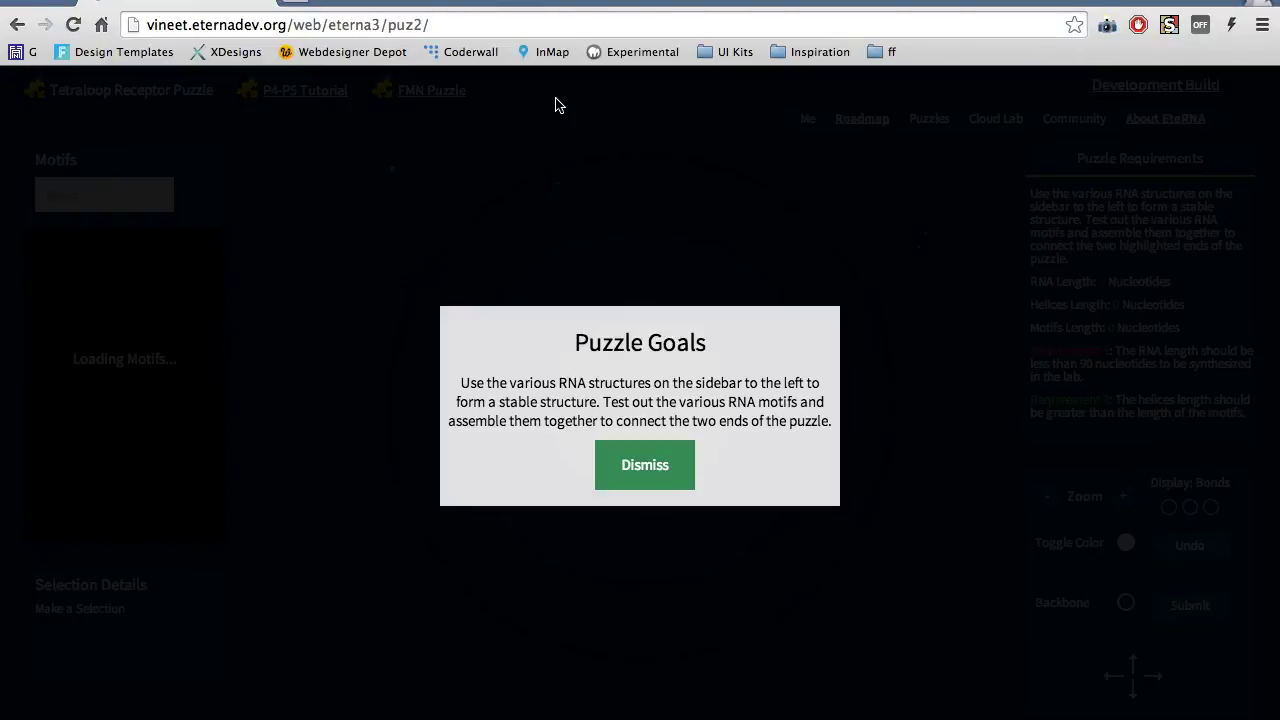
{"action": "left_click", "coordinate": [683, 468]}
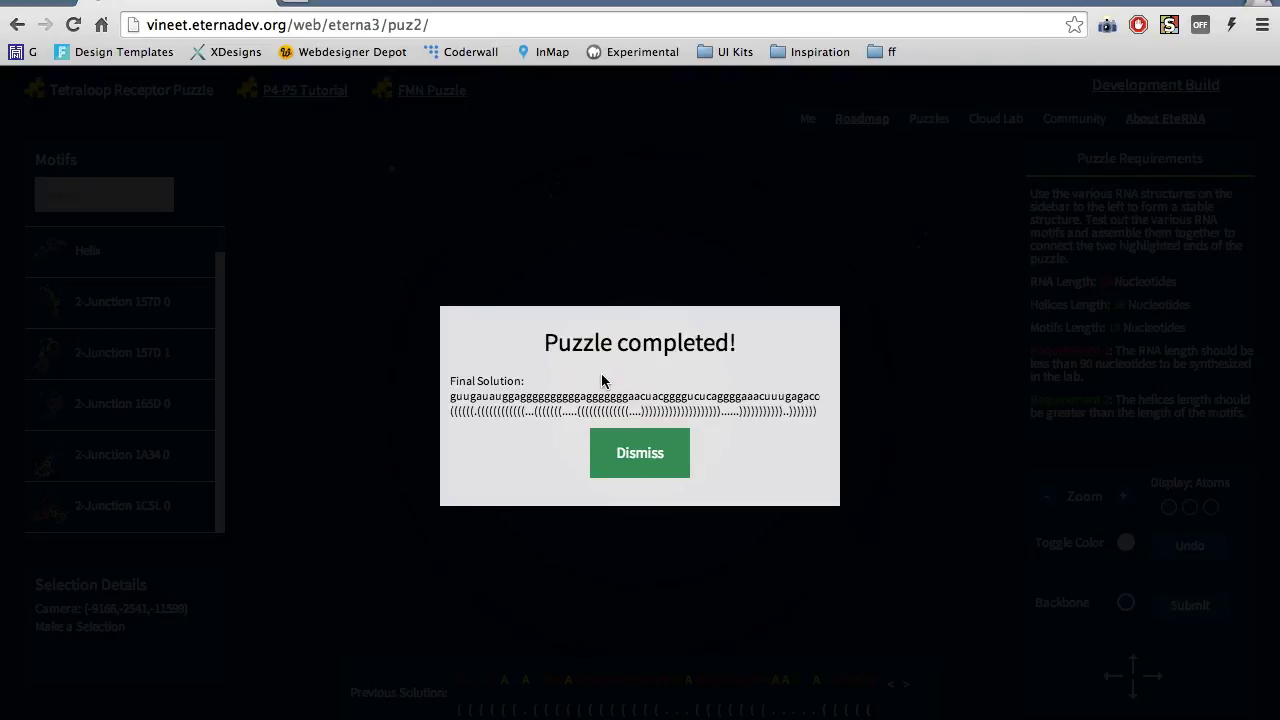
Dismiss the Puzzle completed message to show the previous 99-nucleotide solution
{"action": "left_click", "coordinate": [630, 456]}
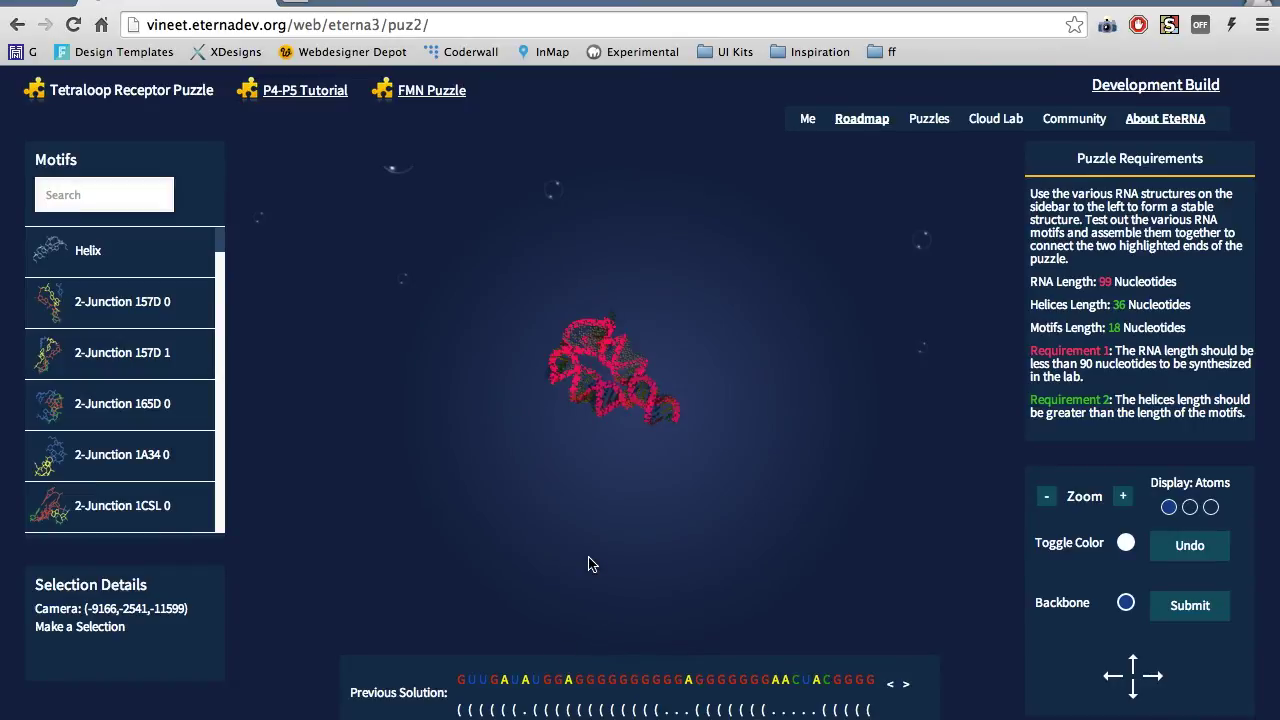
Submit the Tetraloop Receptor solution past the requirements warning under the player's Eterna username
{"action": "left_click", "coordinate": [1168, 610]}
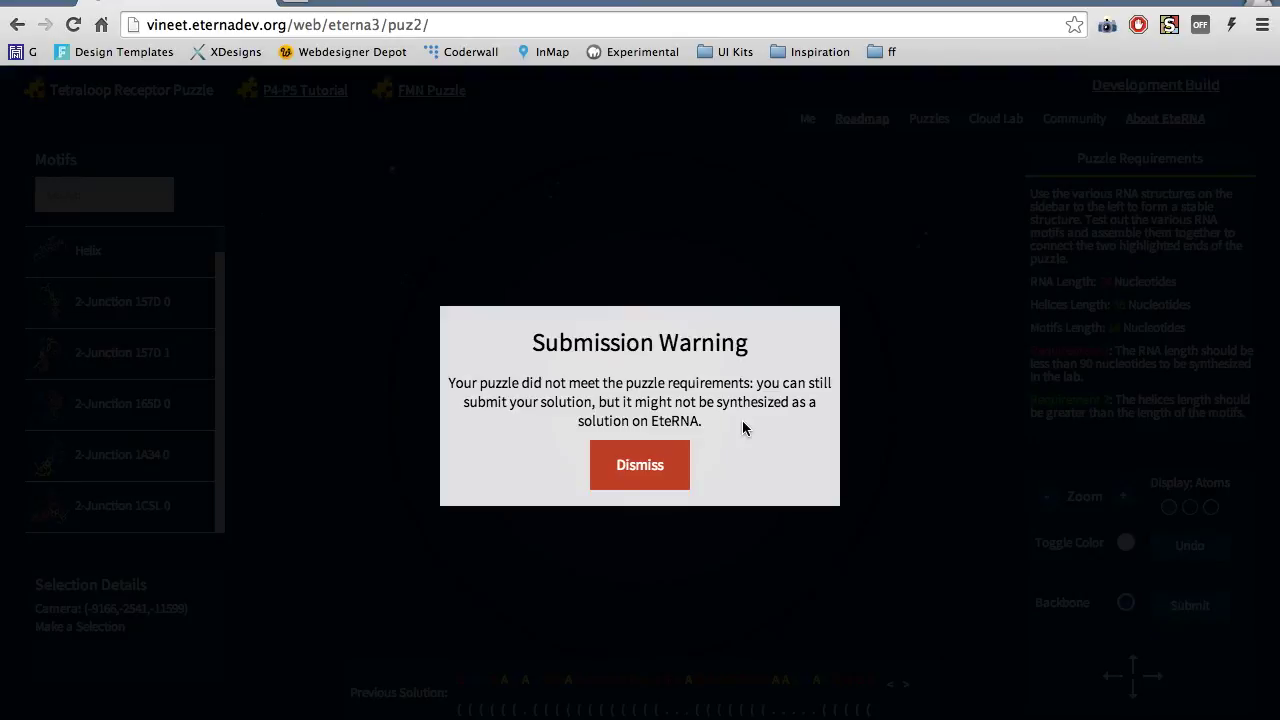
{"action": "left_click", "coordinate": [640, 474]}
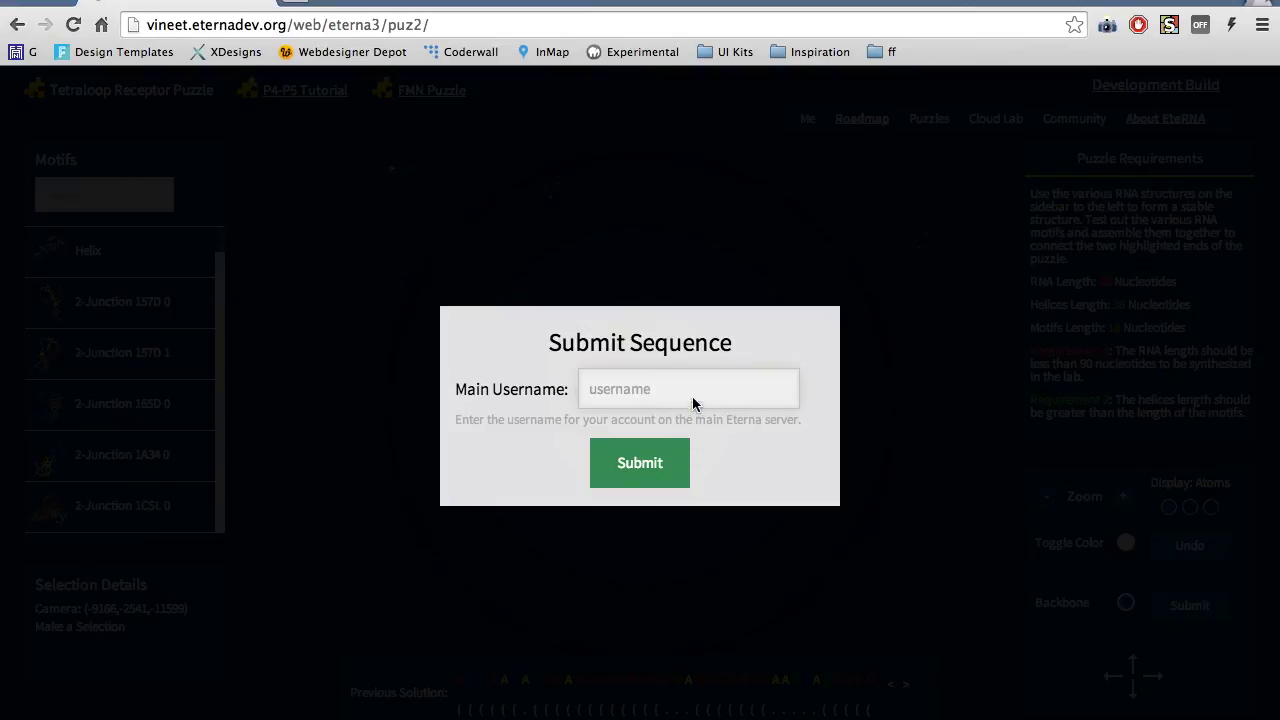
{"action": "type", "text": "vineetkosaraju"}
{"action": "left_click", "coordinate": [640, 468]}
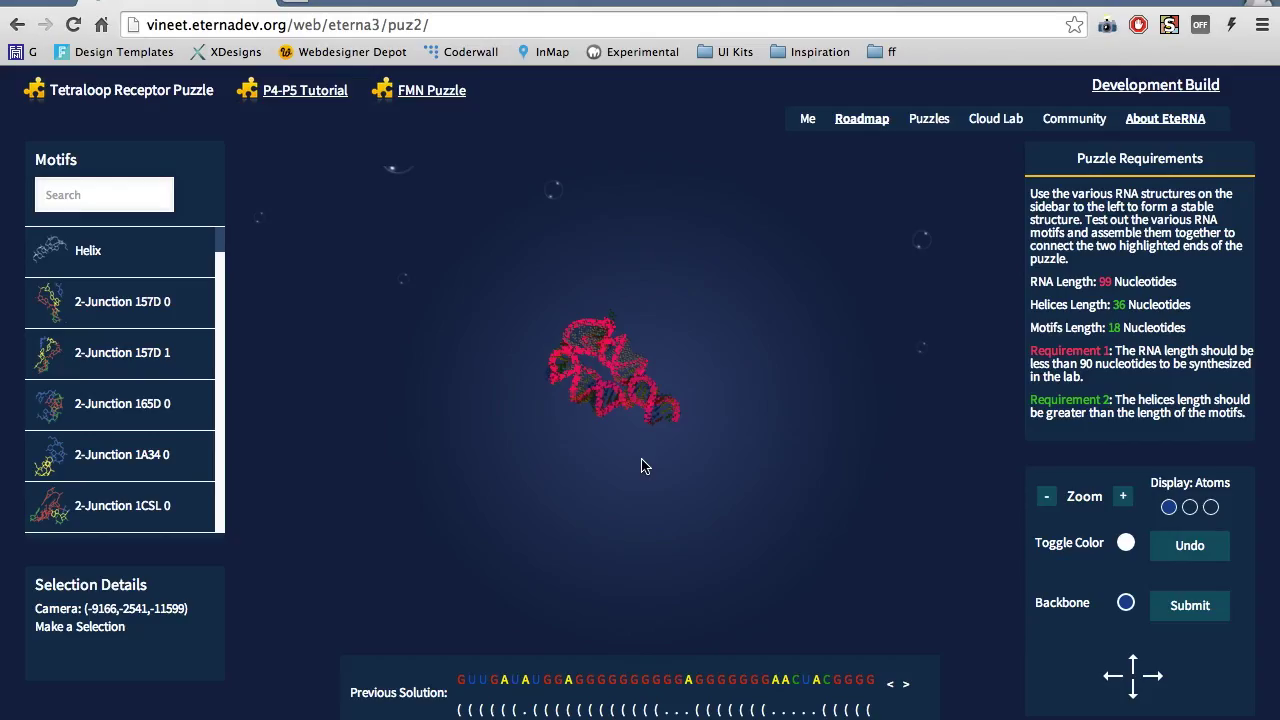